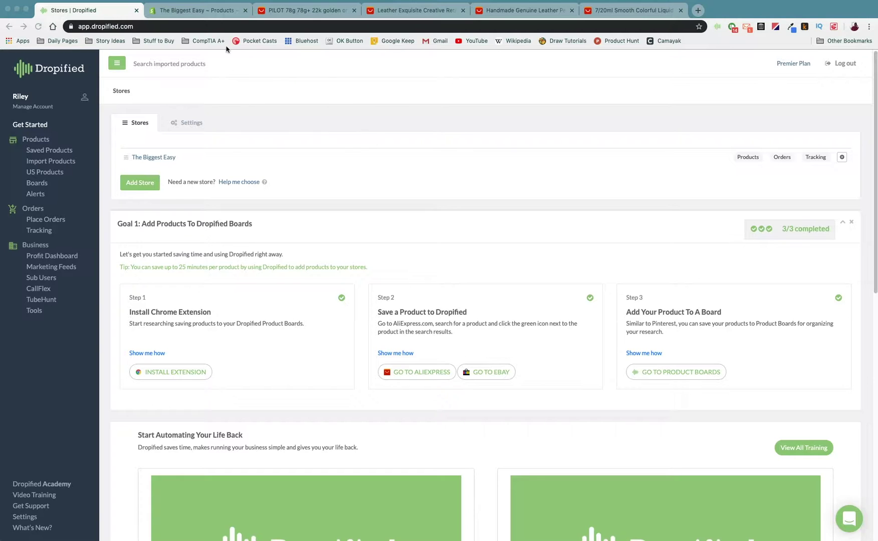
# - Switch from Dropified to The Biggest Easy's Shopify Products list
pyautogui.click(203, 14)
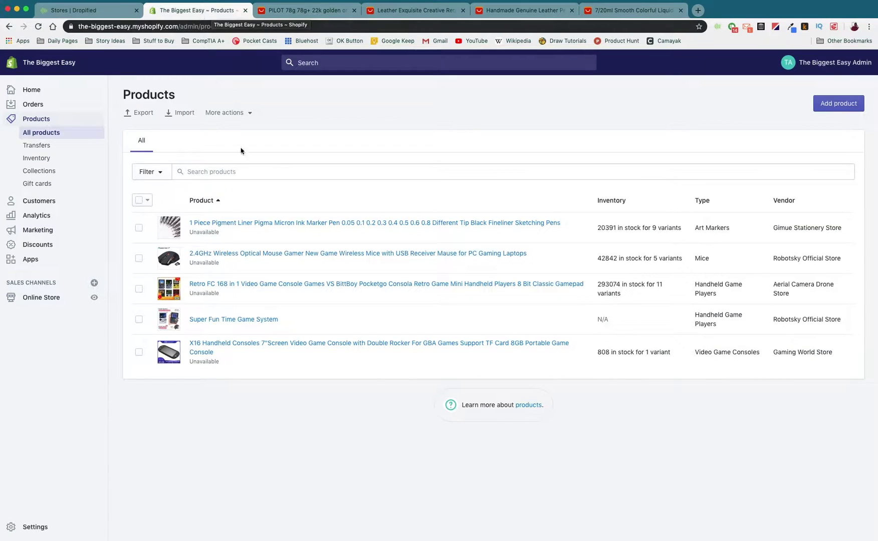
# - Add a new Shopify product and title it 'The Ultimate Fountain Pen Starter Set'
pyautogui.click(61, 93)
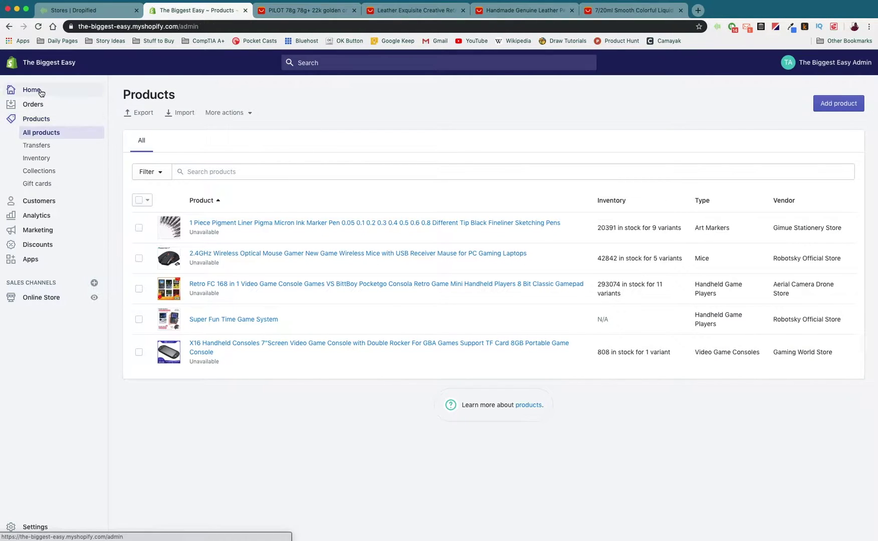
pyautogui.click(20, 119)
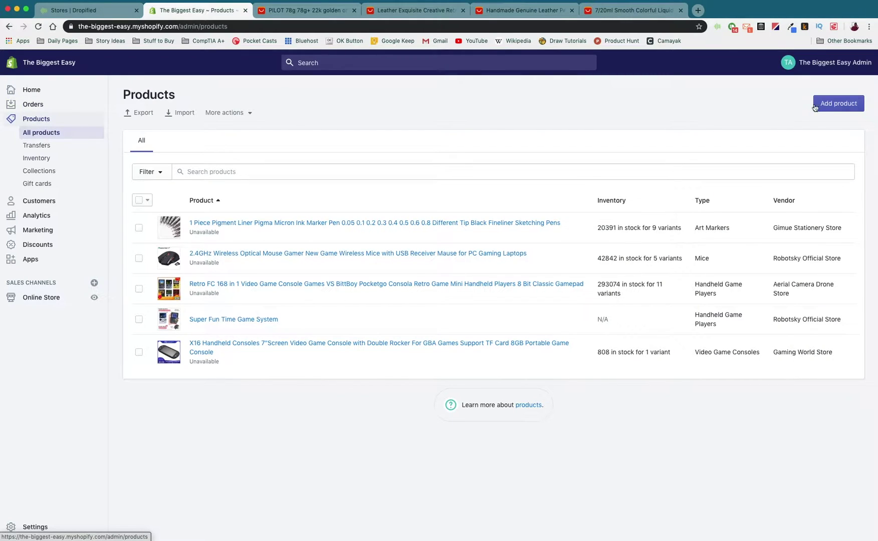
pyautogui.click(838, 106)
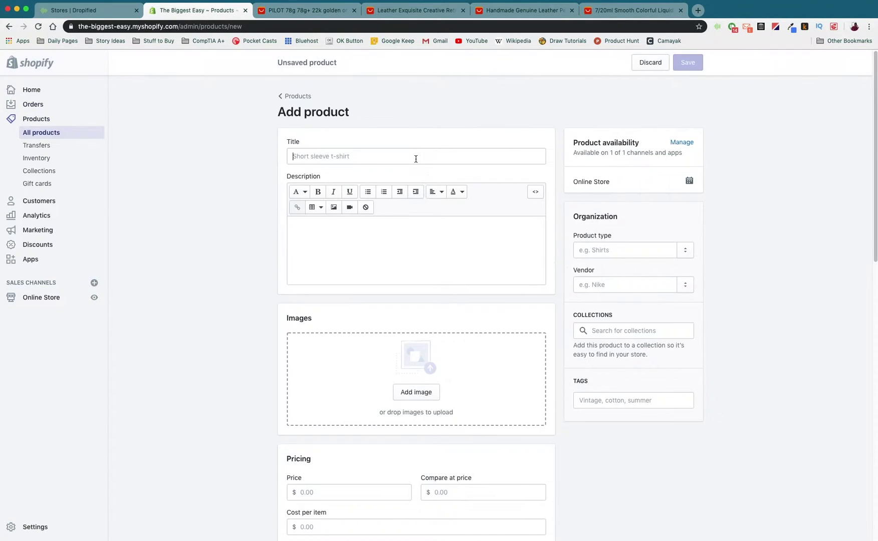
pyautogui.click(431, 155)
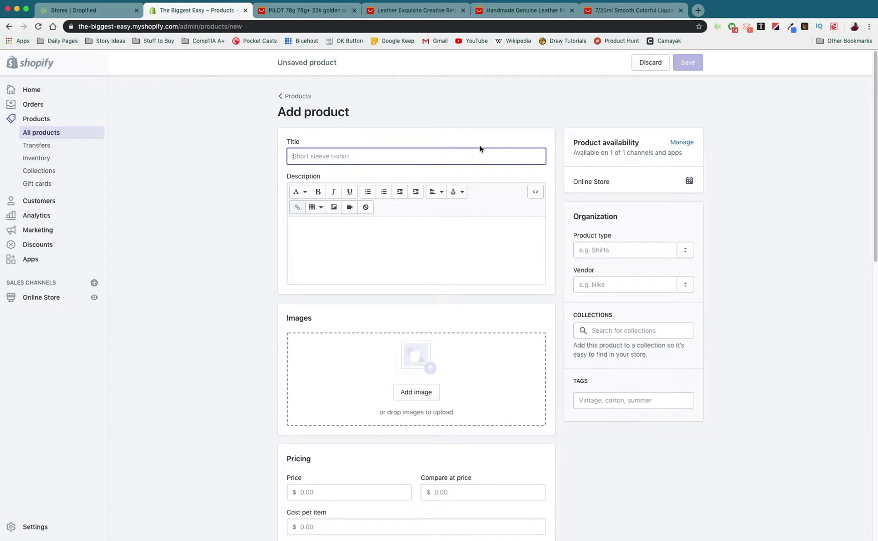
pyautogui.write('The U')
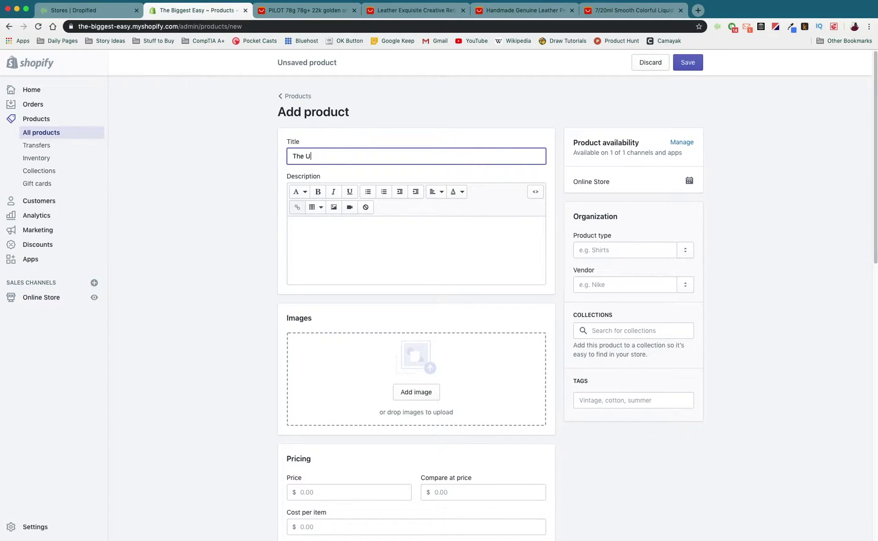
pyautogui.write('ltimate Fountain Pen Starter Set')
# - Upload Bundle.jpg as the product image and enter a price of 60
pyautogui.click(425, 393)
pyautogui.click(566, 44)
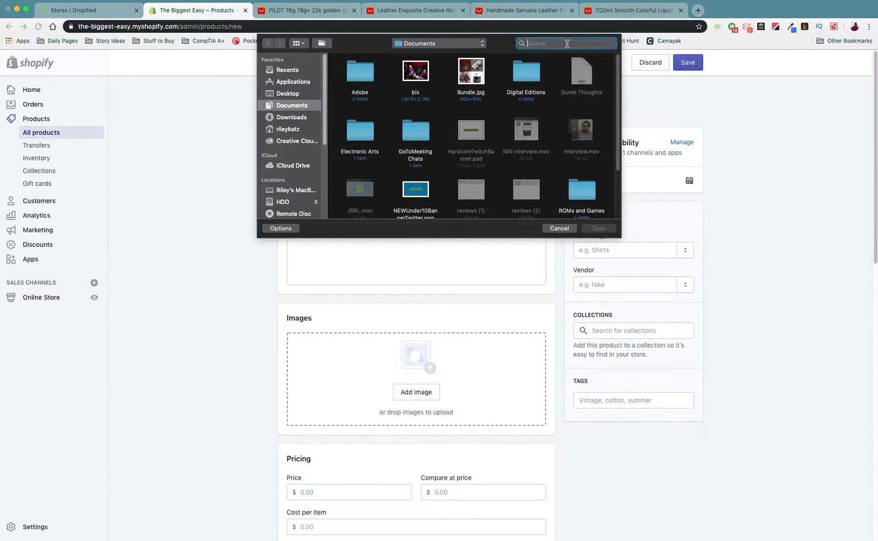
pyautogui.write('ndle')
pyautogui.click(360, 108)
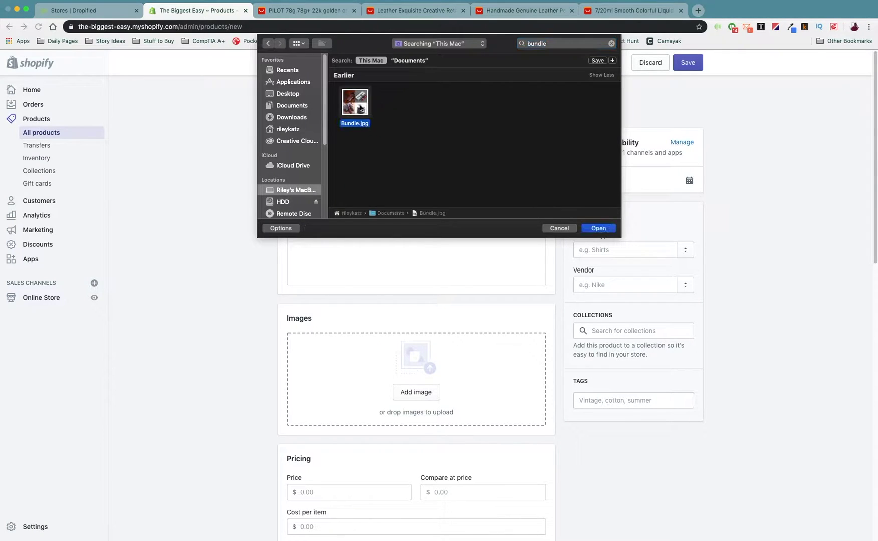
pyautogui.doubleClick(360, 108)
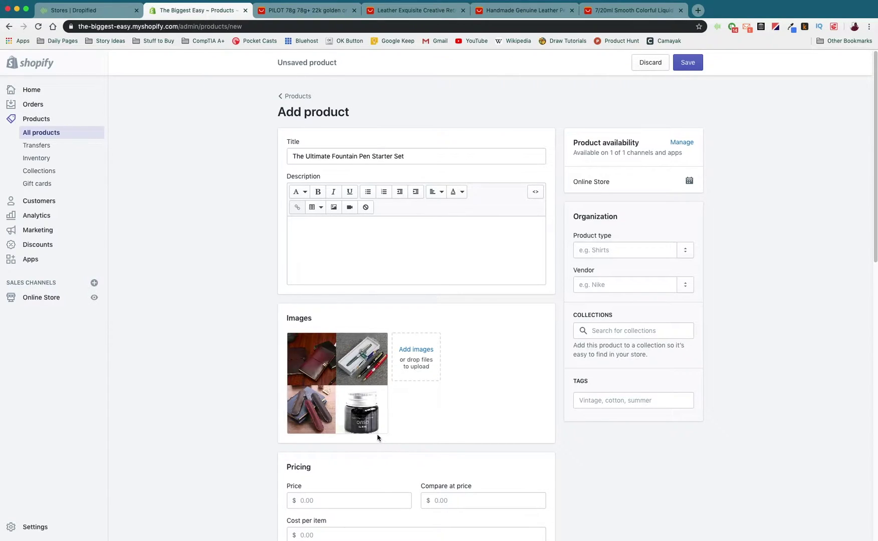
pyautogui.click(329, 502)
pyautogui.write('60')
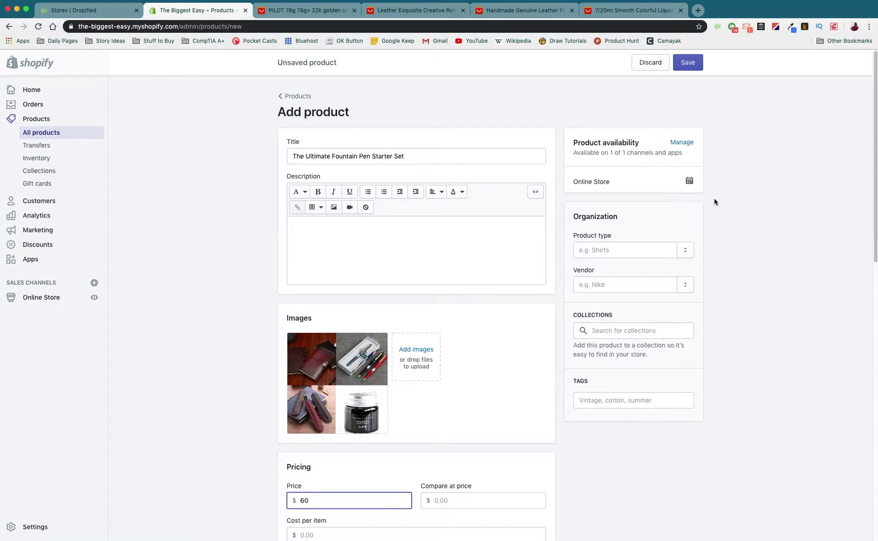
# - Save the bundle product with its images and 60.00 price
pyautogui.click(693, 67)
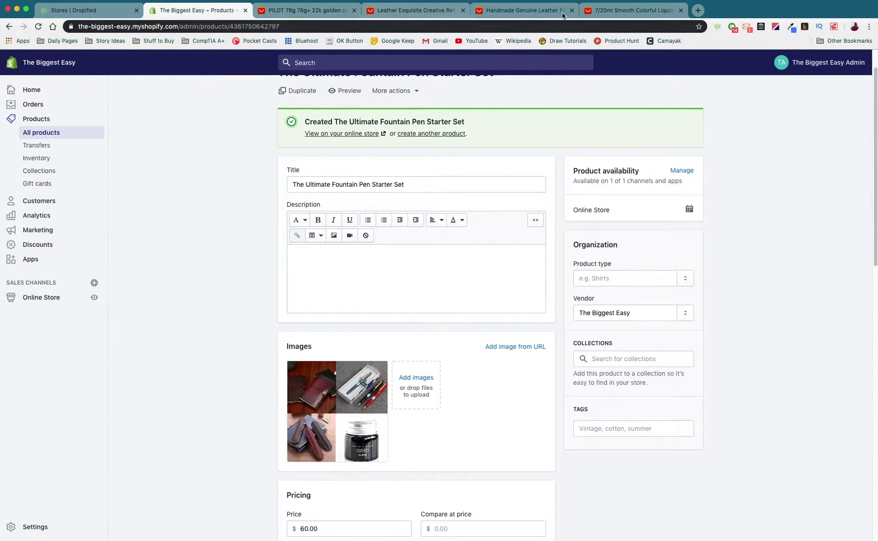
# - Review the PILOT pen, leather notebook, pen case and 7/20ml ink AliExpress listings
pyautogui.click(295, 17)
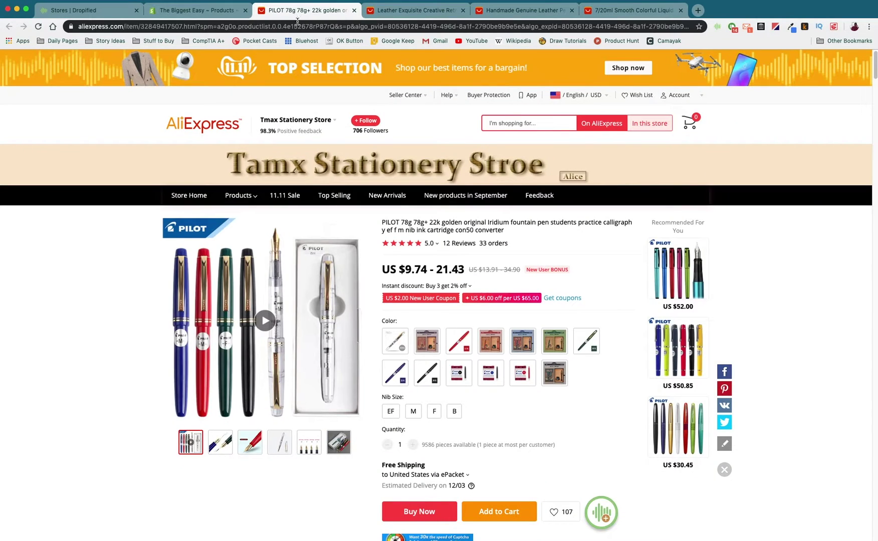
pyautogui.click(416, 11)
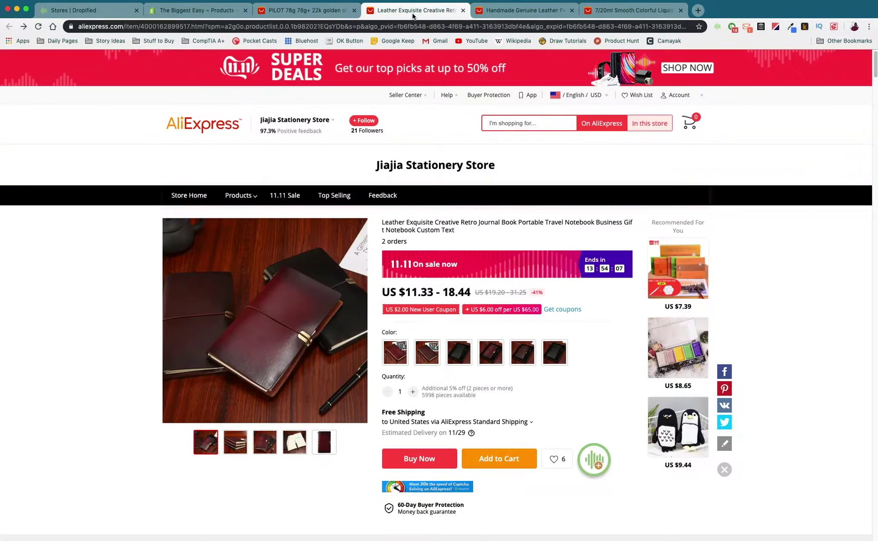
pyautogui.click(528, 17)
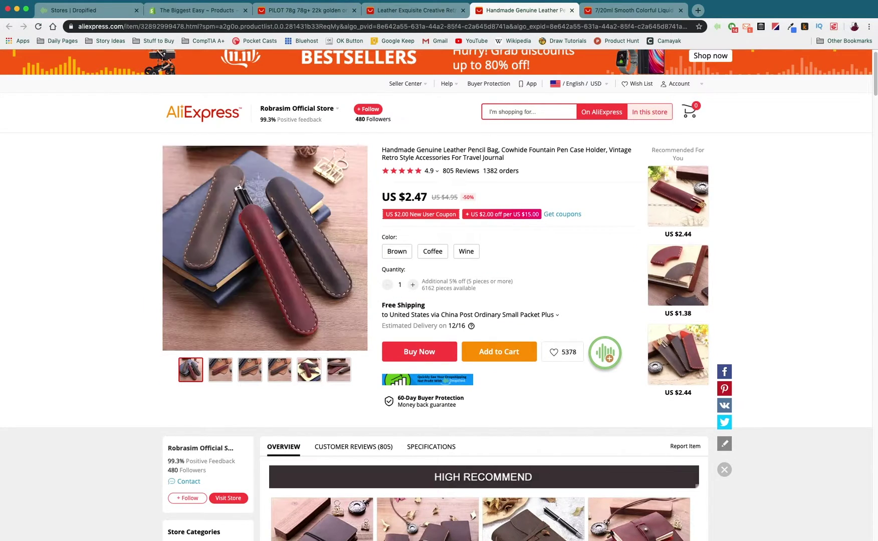
pyautogui.click(601, 18)
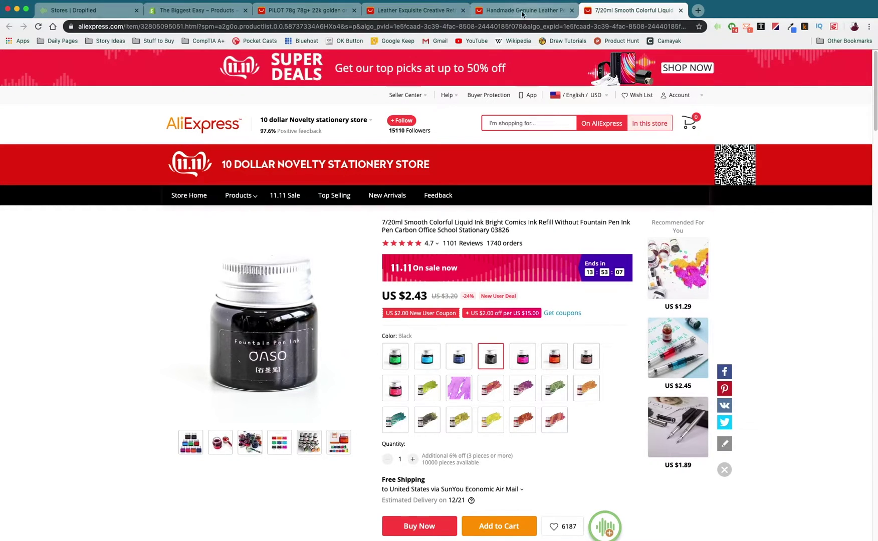
# - Save the 7/20ml liquid ink listing for later in Dropified and view it there
pyautogui.click(717, 27)
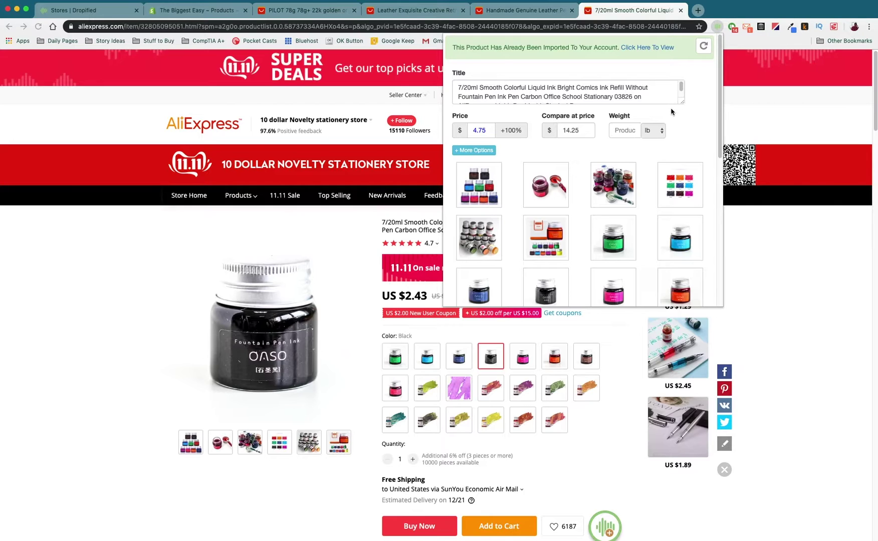
pyautogui.scroll(-10, 671, 111)
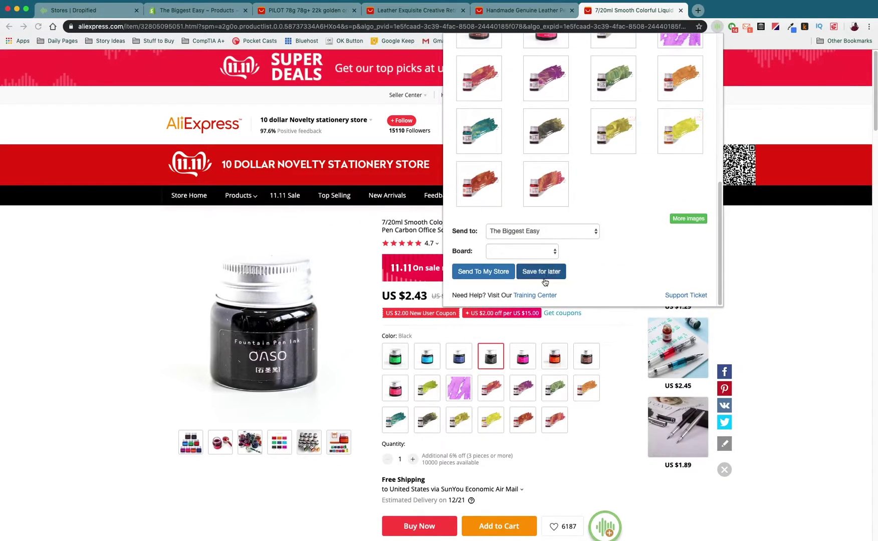
pyautogui.click(545, 281)
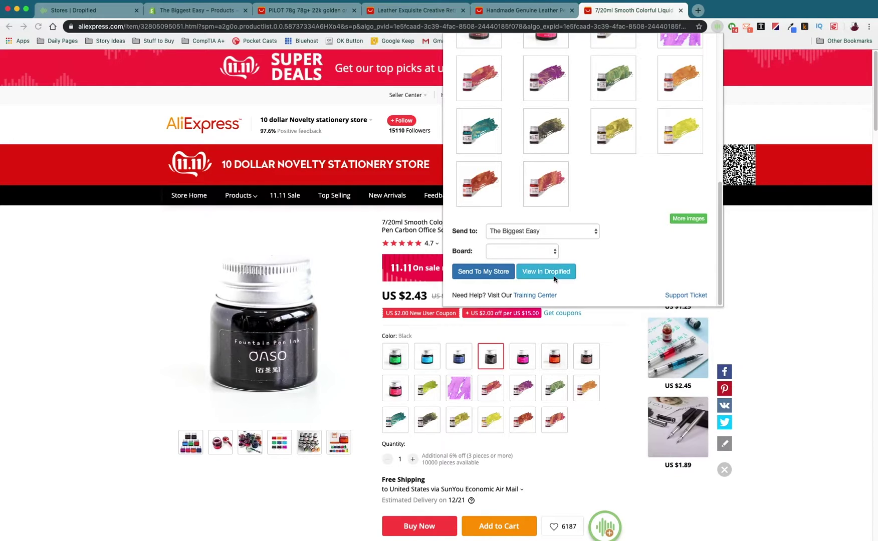
pyautogui.click(546, 275)
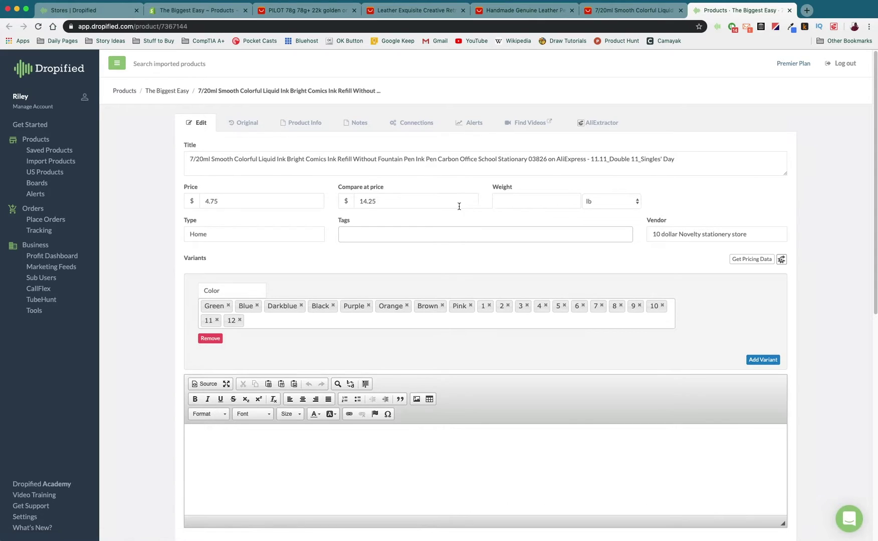
# - Retitle the ink product 'Fountain Pen Bundle Link Product' and view its Connections
pyautogui.scroll(-4, 466, 220)
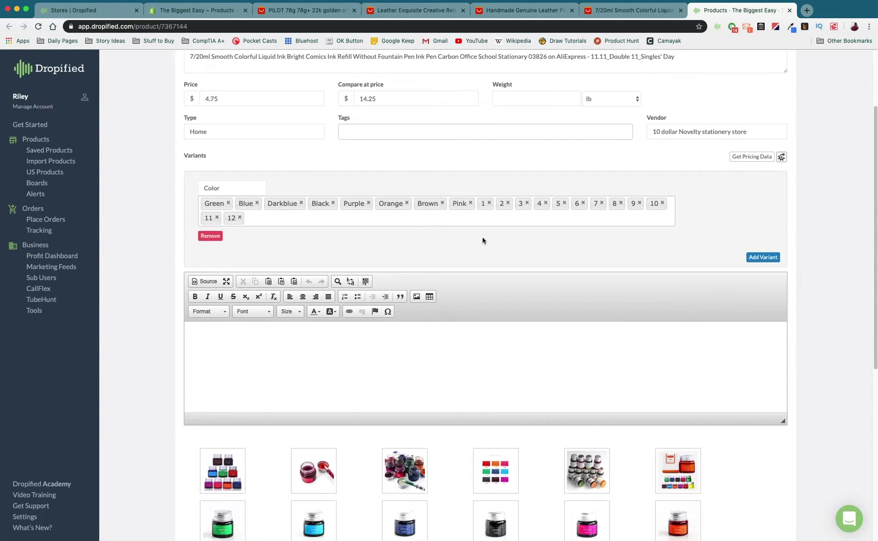
pyautogui.scroll(-6, 396, 426)
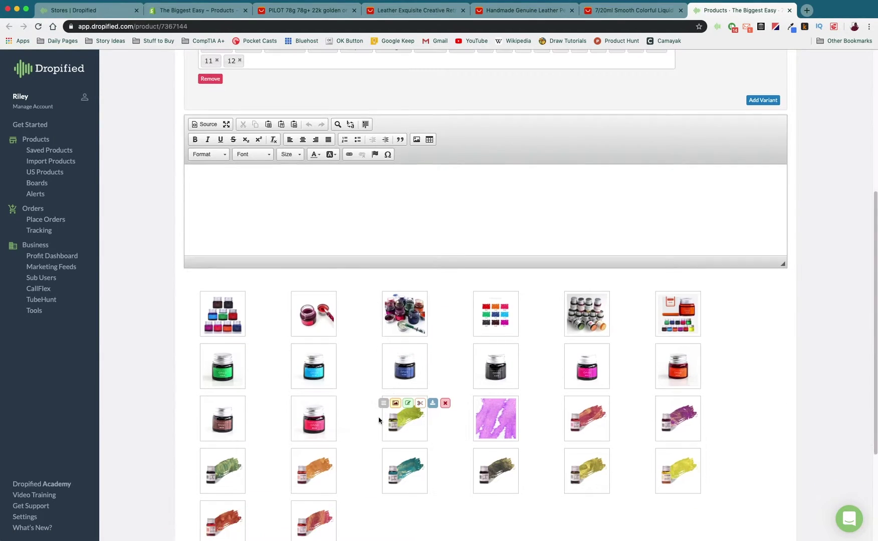
pyautogui.scroll(-6, 379, 420)
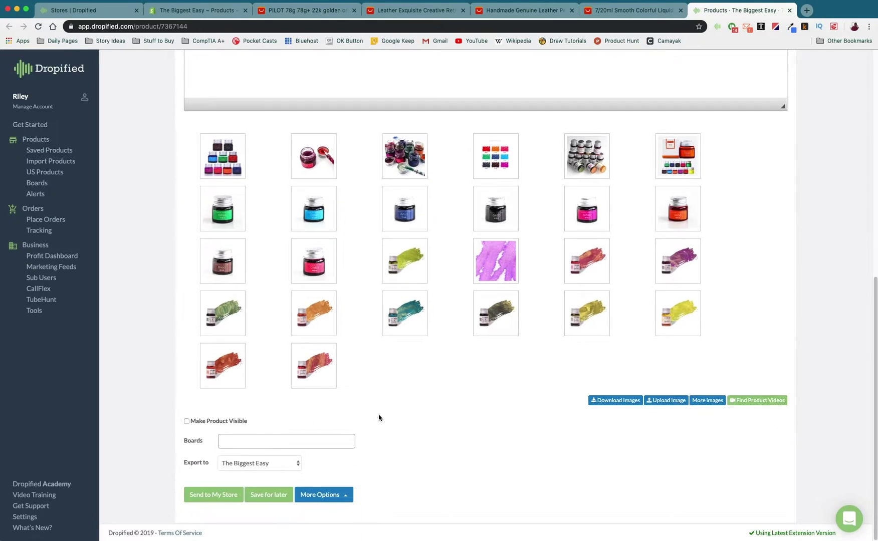
pyautogui.scroll(20, 386, 408)
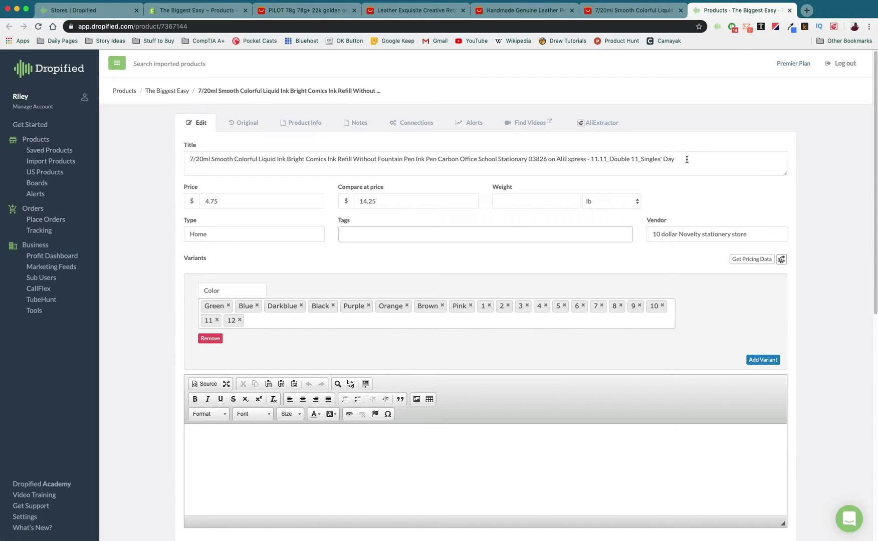
pyautogui.moveTo(687, 159); pyautogui.dragTo(219, 151)
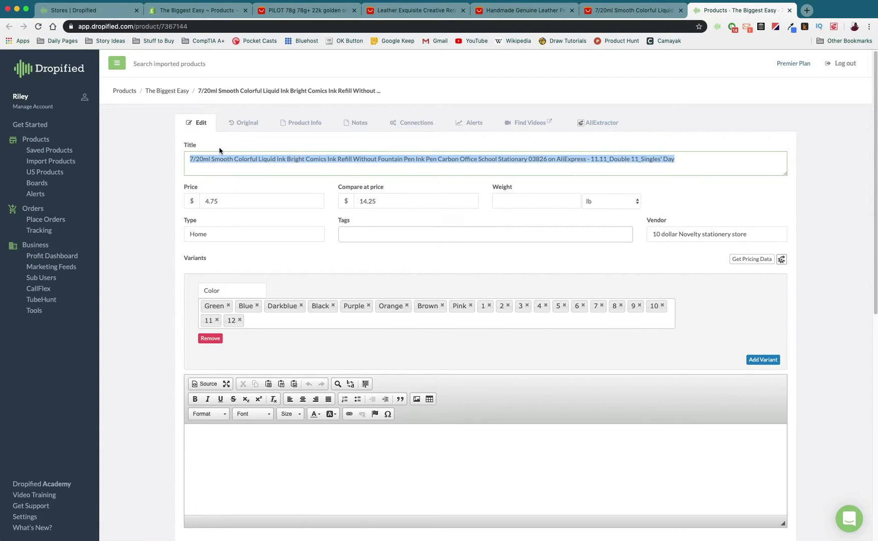
pyautogui.write('Fountain Pen Bundle Link Product')
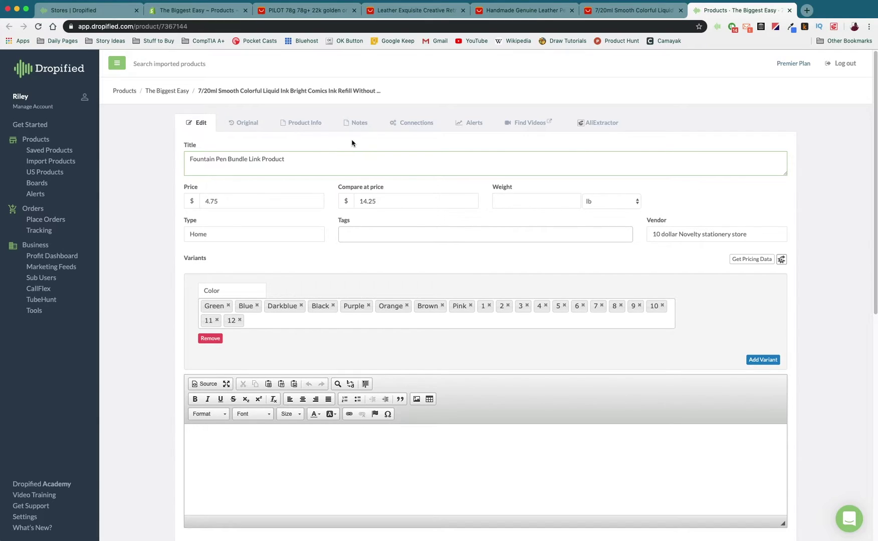
pyautogui.click(414, 125)
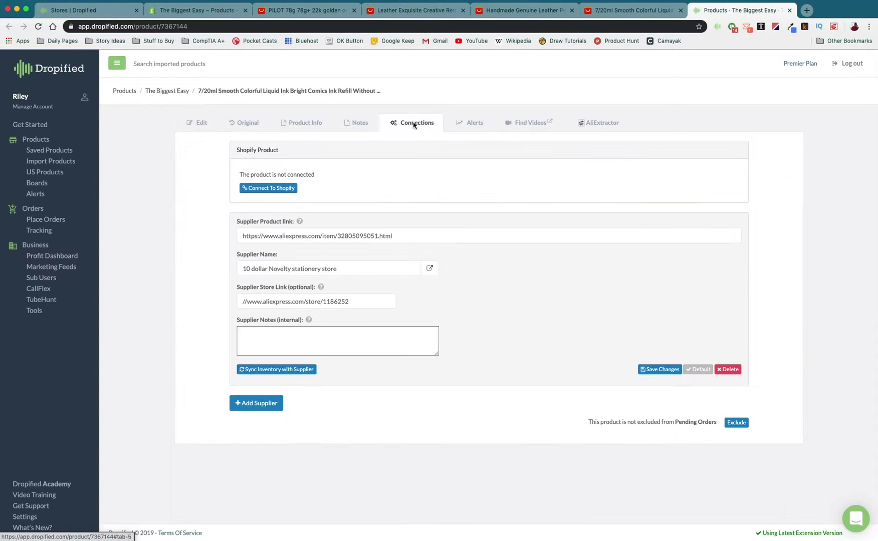
# - Connect the product to Shopify's 'The Ultimate Fountain Pen Starter Set', then go to the PILOT pen listing
pyautogui.click(269, 189)
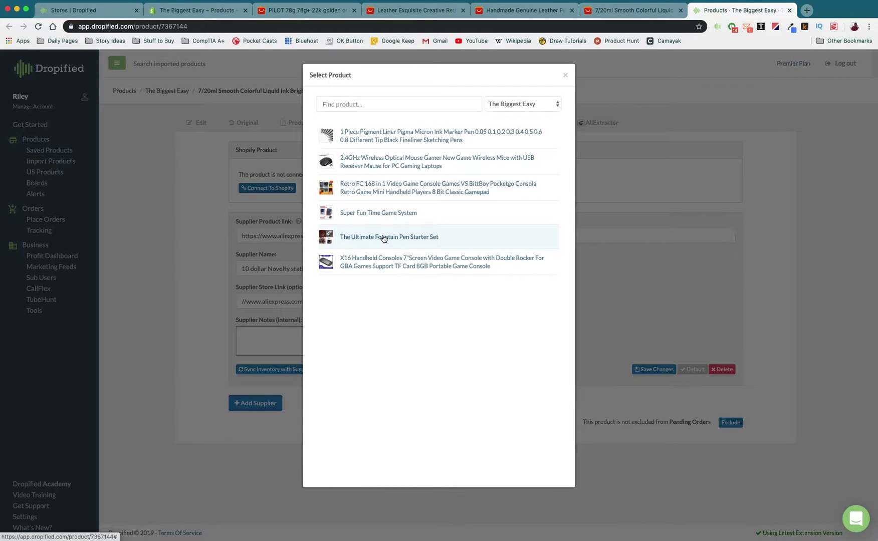
pyautogui.click(386, 237)
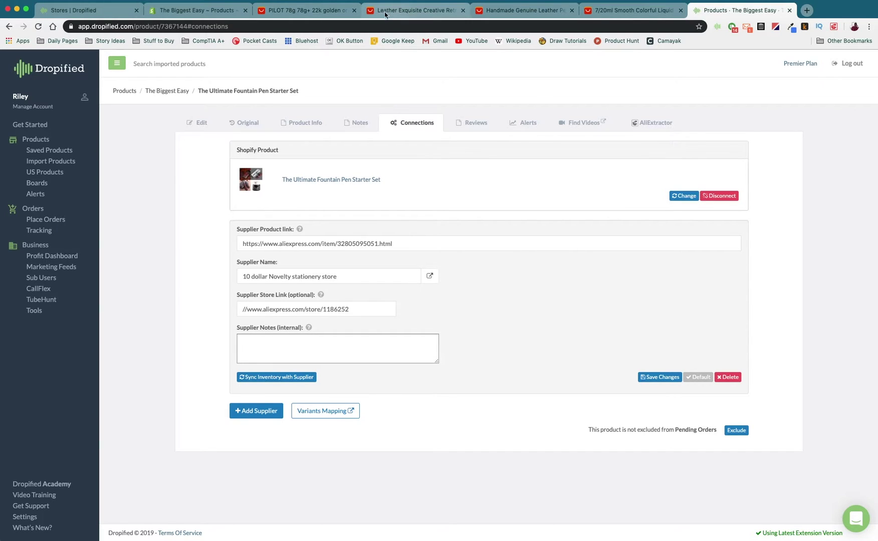
pyautogui.click(303, 9)
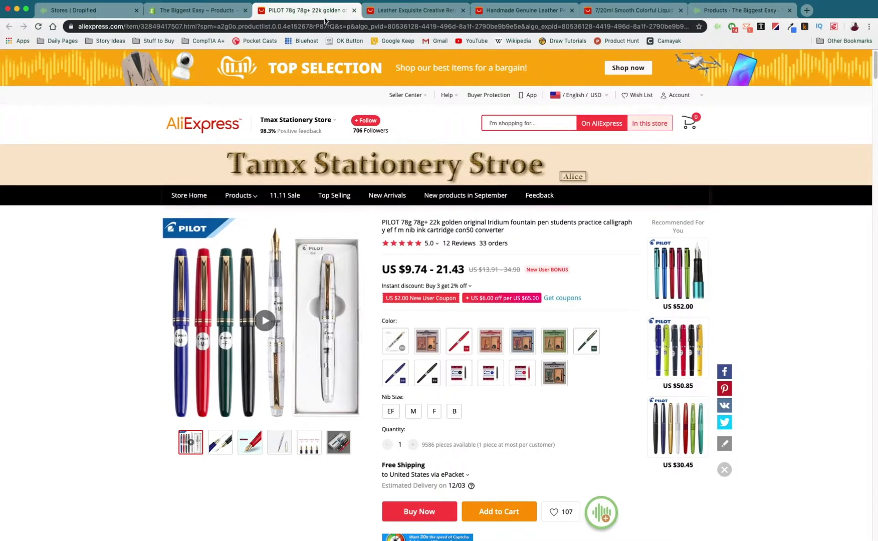
# - Send the PILOT fountain pen to The Biggest Easy with Make Product Visible ticked
pyautogui.click(717, 26)
pyautogui.scroll(-5, 636, 137)
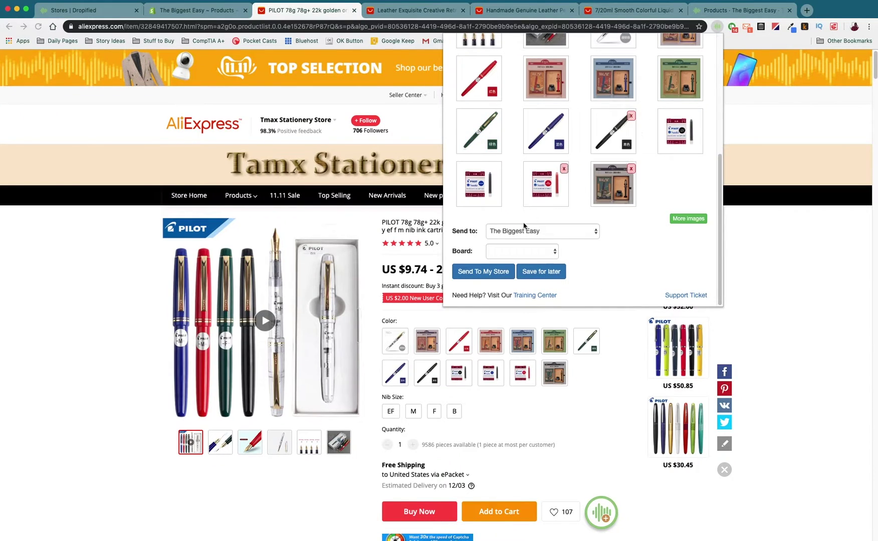
pyautogui.click(489, 277)
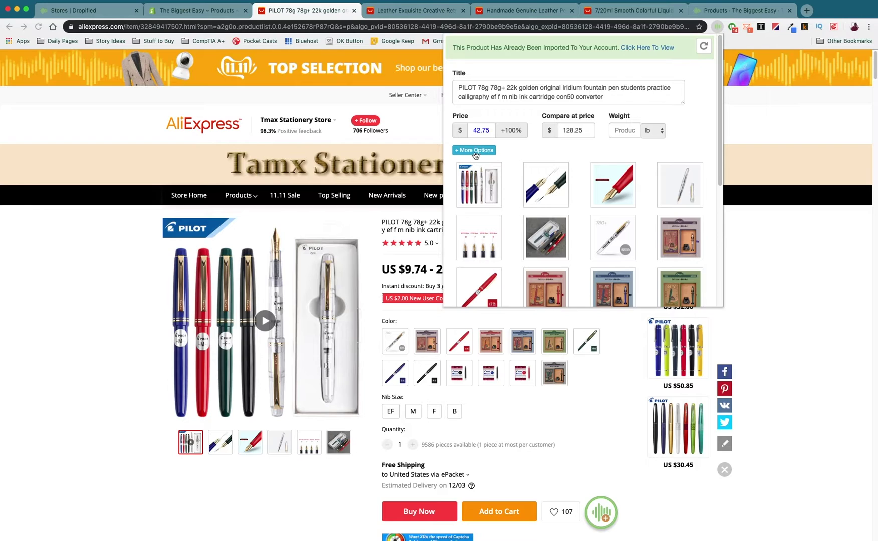
pyautogui.click(473, 153)
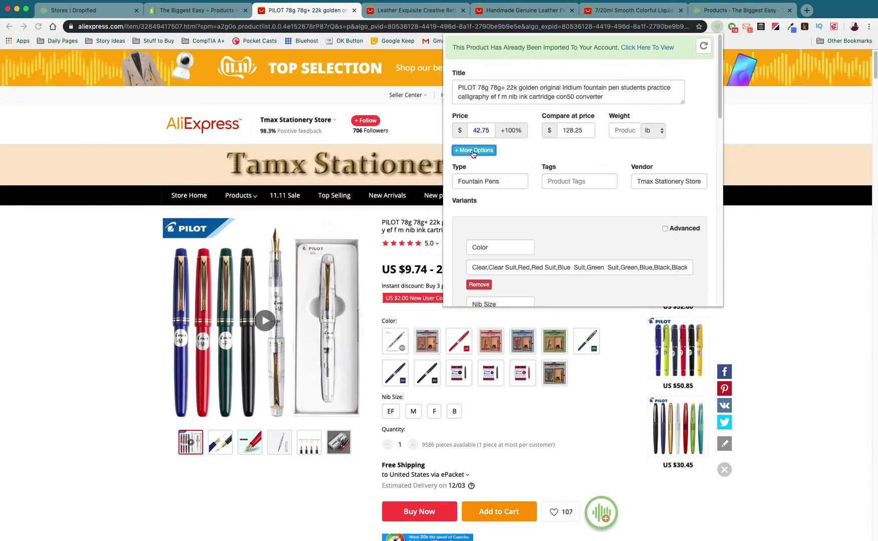
pyautogui.scroll(-3, 548, 202)
pyautogui.scroll(-5, 548, 202)
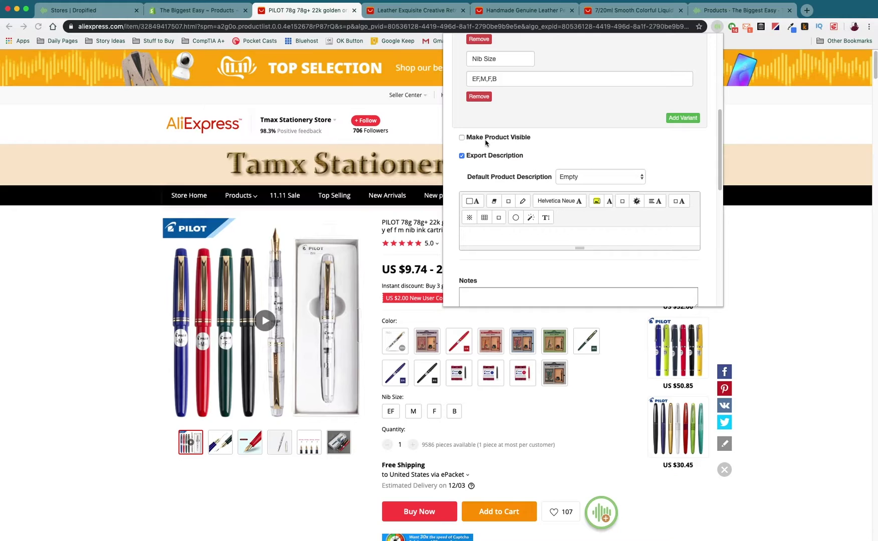
pyautogui.click(462, 138)
pyautogui.scroll(-10, 476, 145)
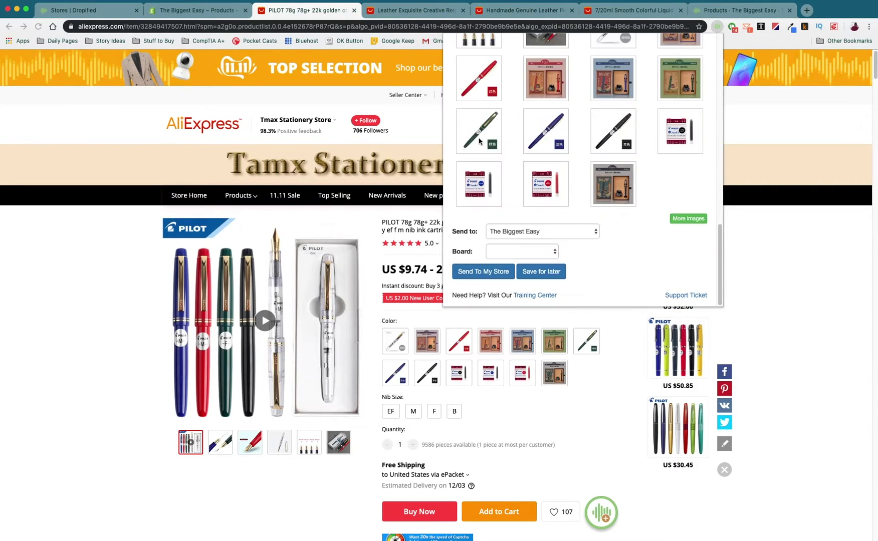
pyautogui.click(490, 275)
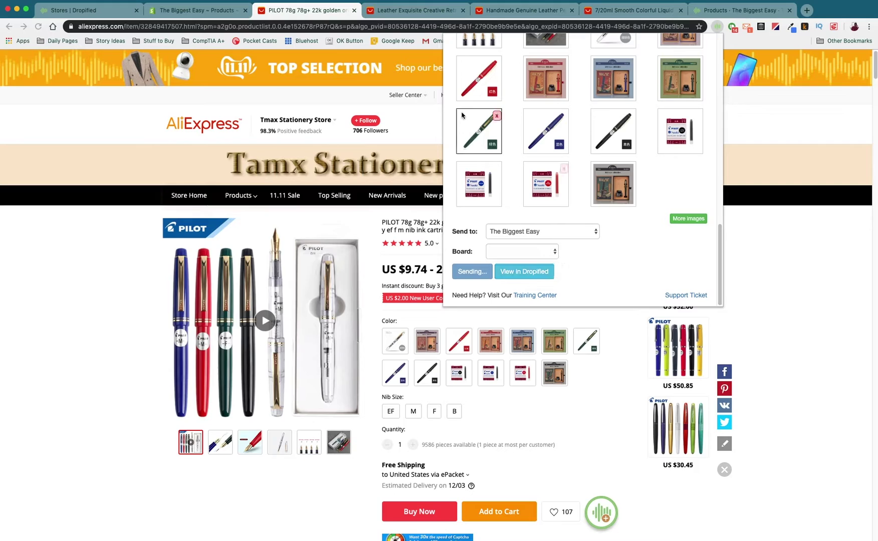
# - Send the leather notebook and the leather pen case to the store
pyautogui.click(407, 11)
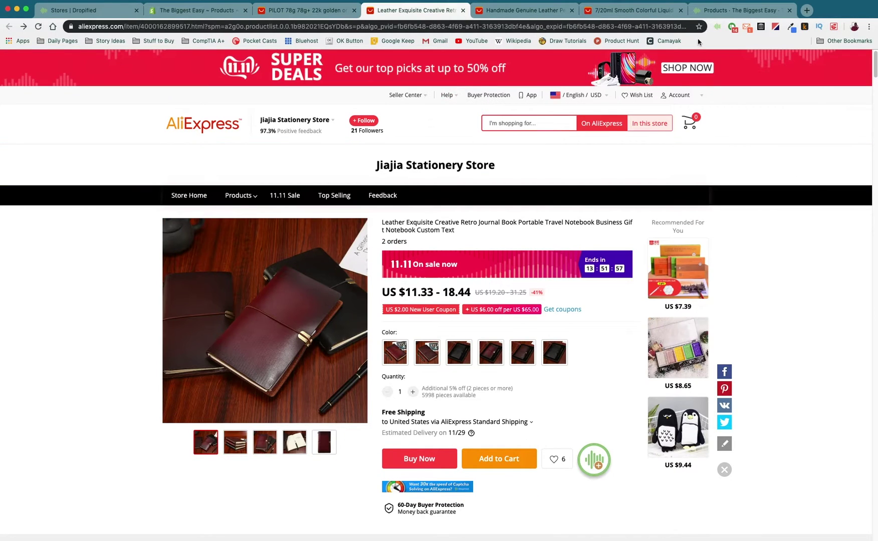
pyautogui.click(717, 26)
pyautogui.scroll(-3, 576, 176)
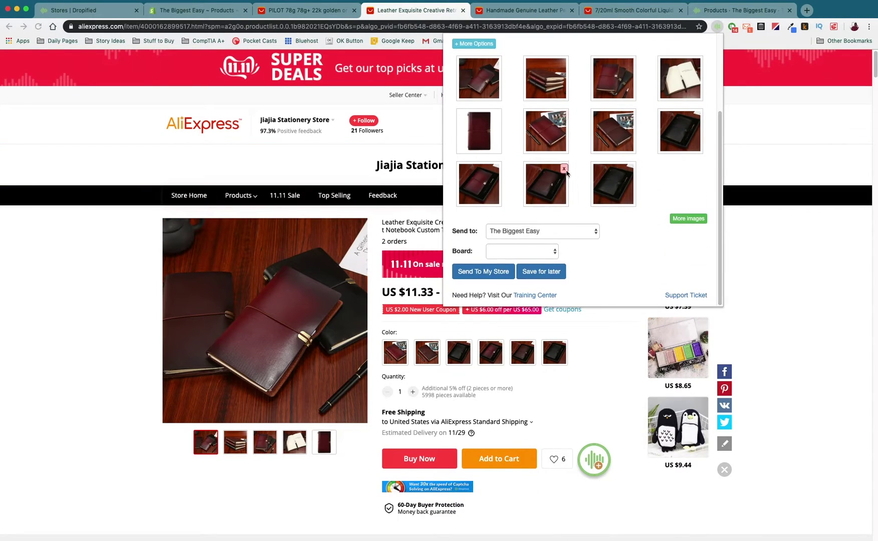
pyautogui.click(491, 271)
pyautogui.click(517, 14)
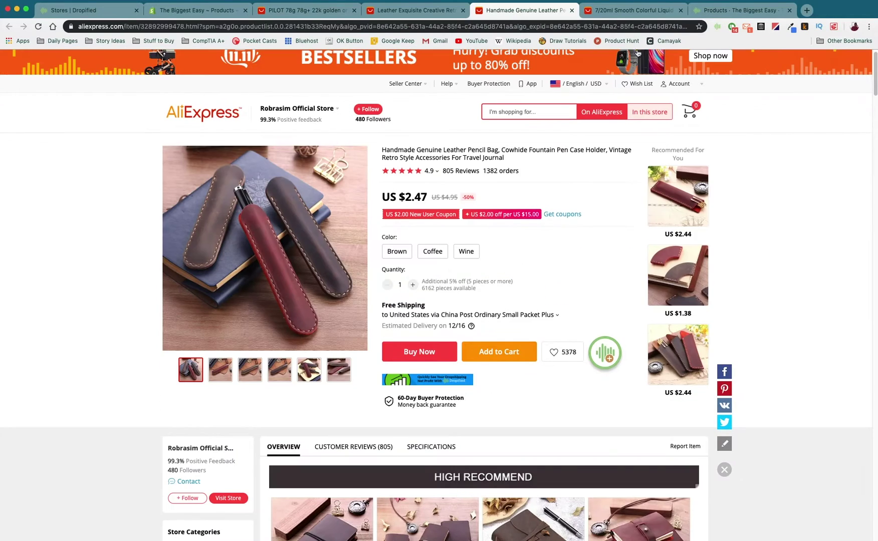
pyautogui.click(717, 26)
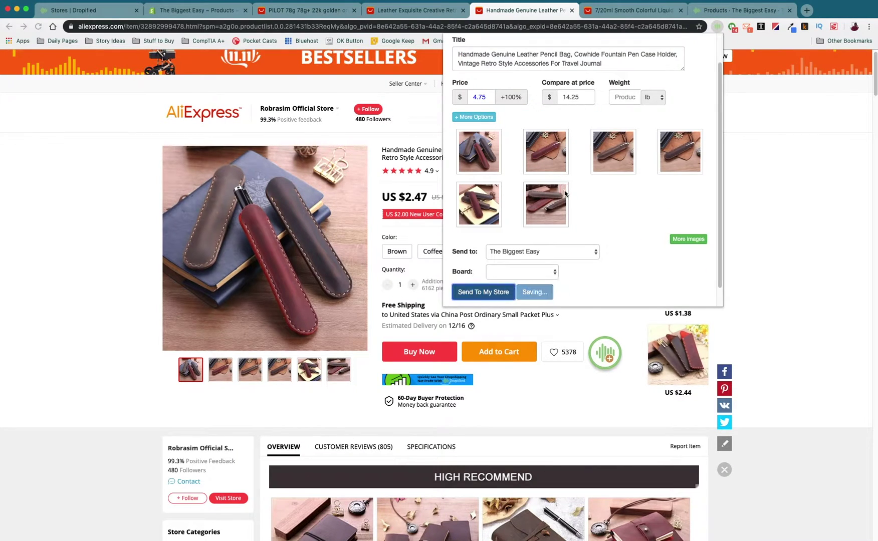
# - Send the fountain pen ink listing to The Biggest Easy store
pyautogui.click(631, 10)
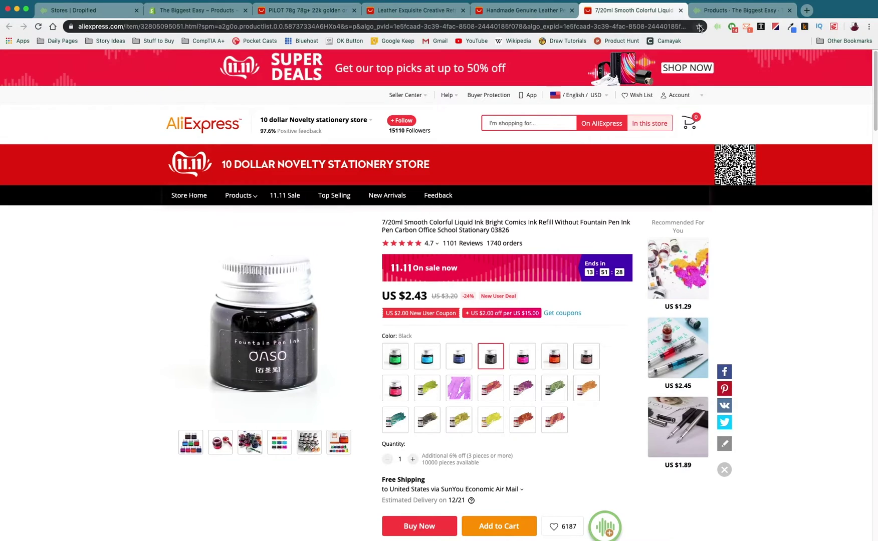
pyautogui.click(717, 26)
pyautogui.scroll(-5, 516, 201)
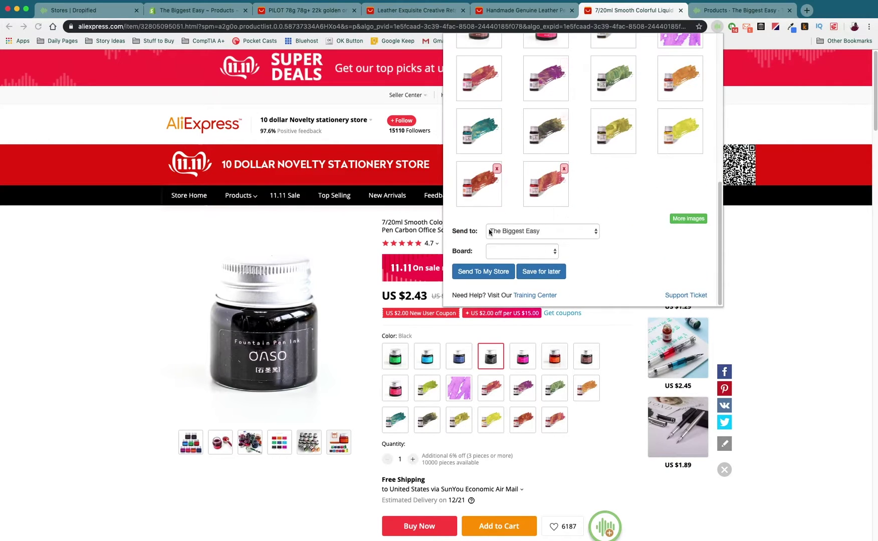
pyautogui.click(482, 273)
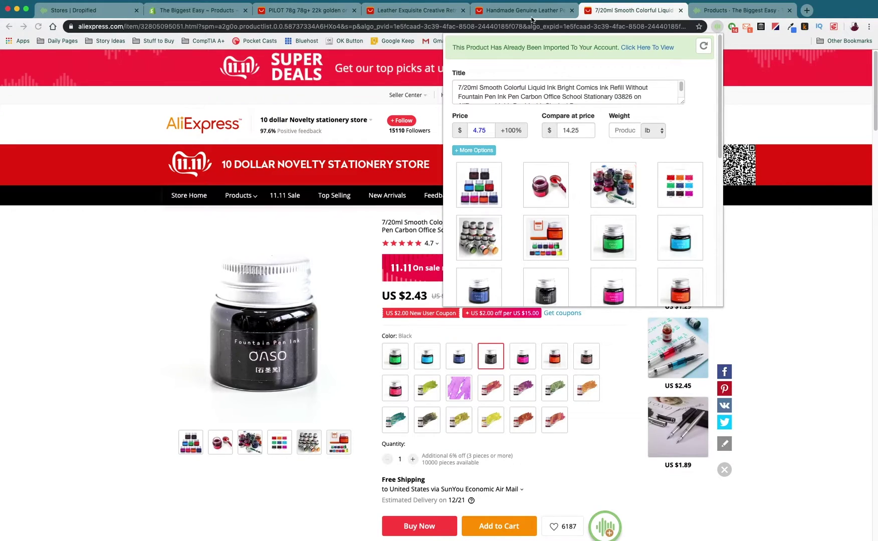
# - Check Shopify's All products list now showing ten items, then return to Dropified Stores
pyautogui.click(193, 10)
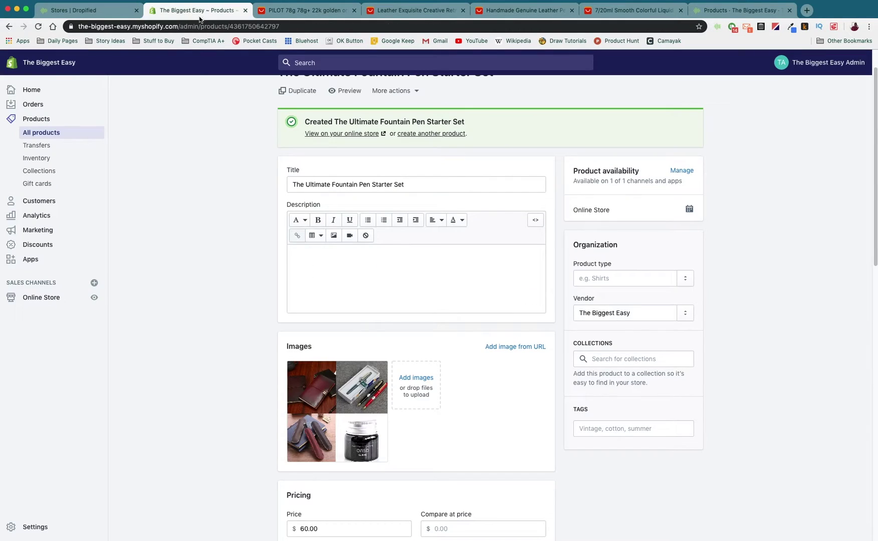
pyautogui.click(24, 90)
pyautogui.click(43, 120)
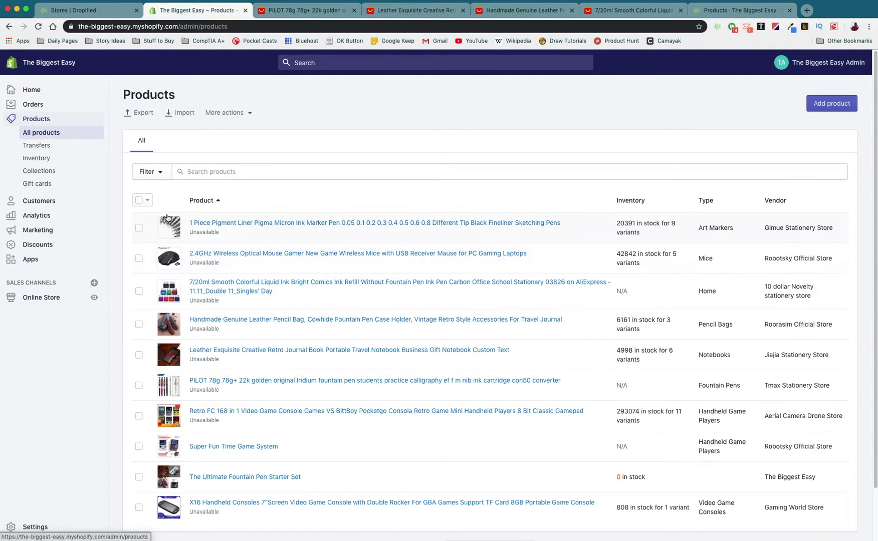
pyautogui.click(86, 12)
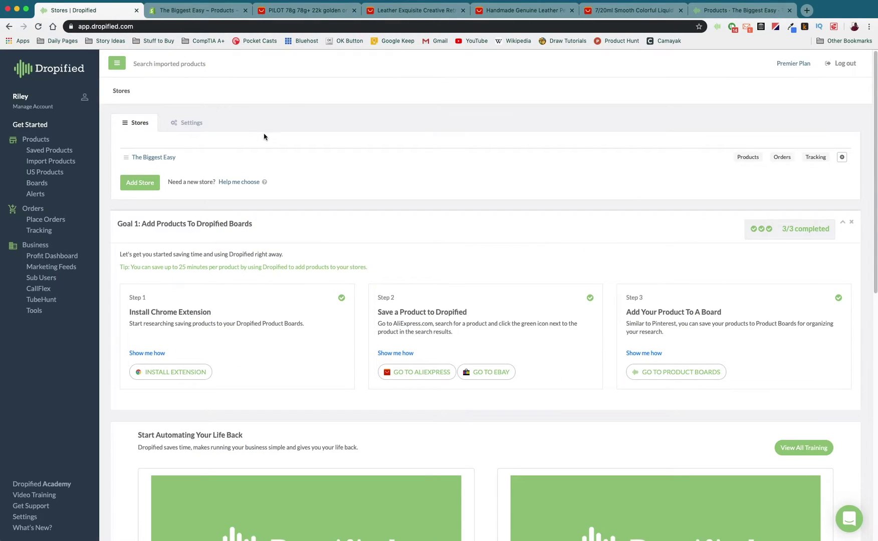
# - Open The Ultimate Fountain Pen Starter Set from The Biggest Easy's saved products
pyautogui.click(41, 151)
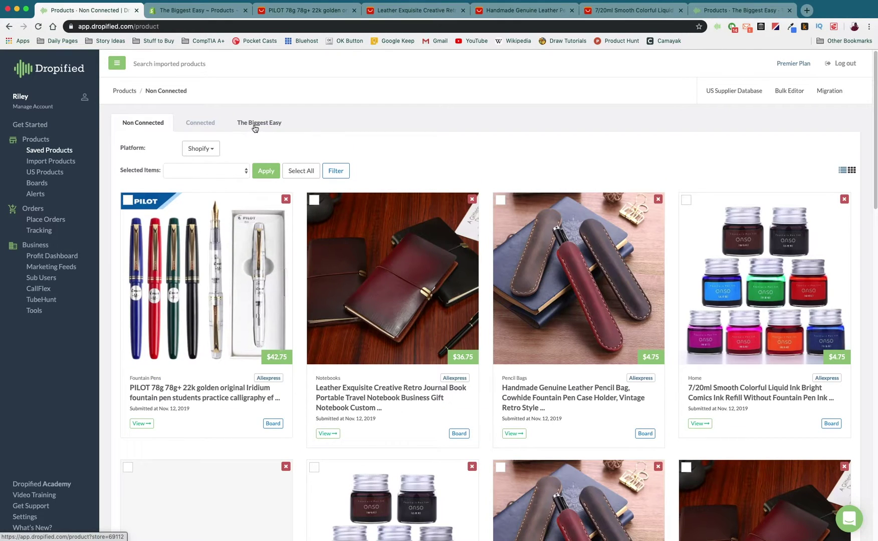
pyautogui.click(271, 125)
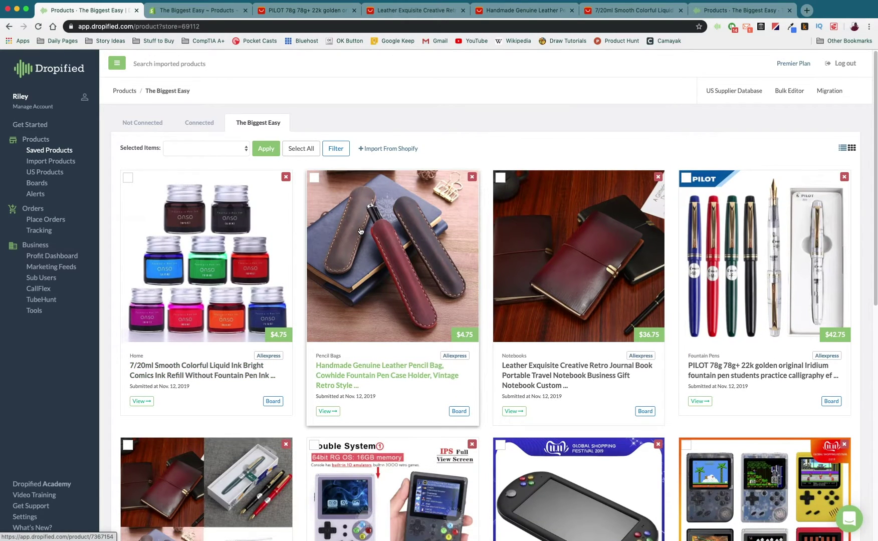
pyautogui.scroll(-3, 360, 231)
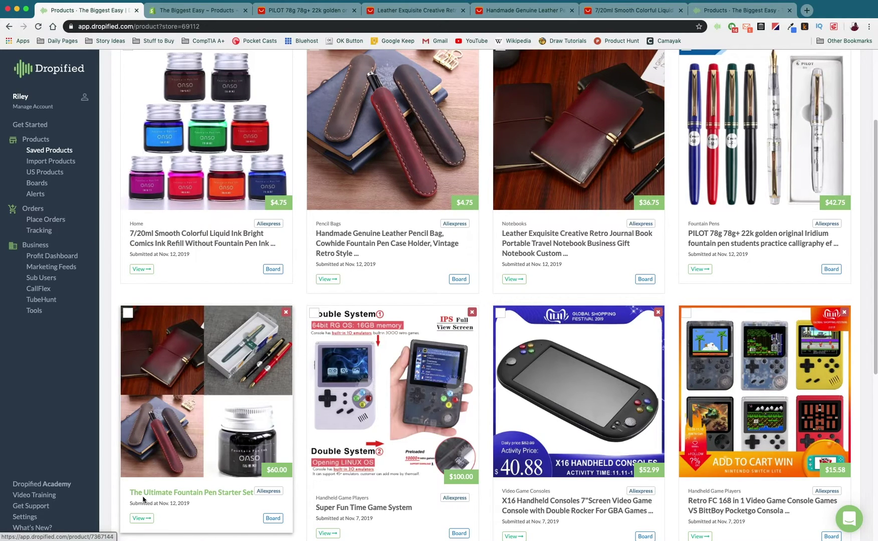
pyautogui.click(200, 440)
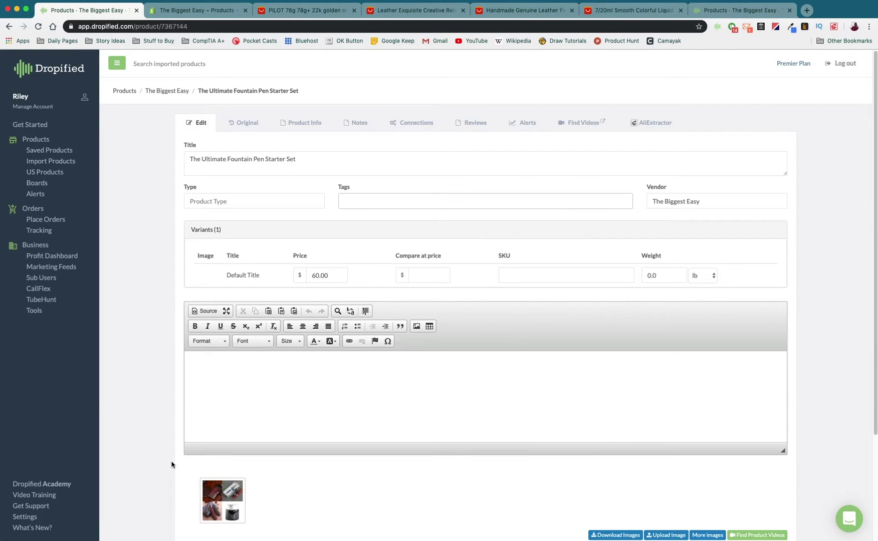
# - Switch the starter set's edit page to its Connections view to reach bundle mapping
pyautogui.scroll(-2, 200, 466)
pyautogui.scroll(2, 270, 463)
pyautogui.click(427, 123)
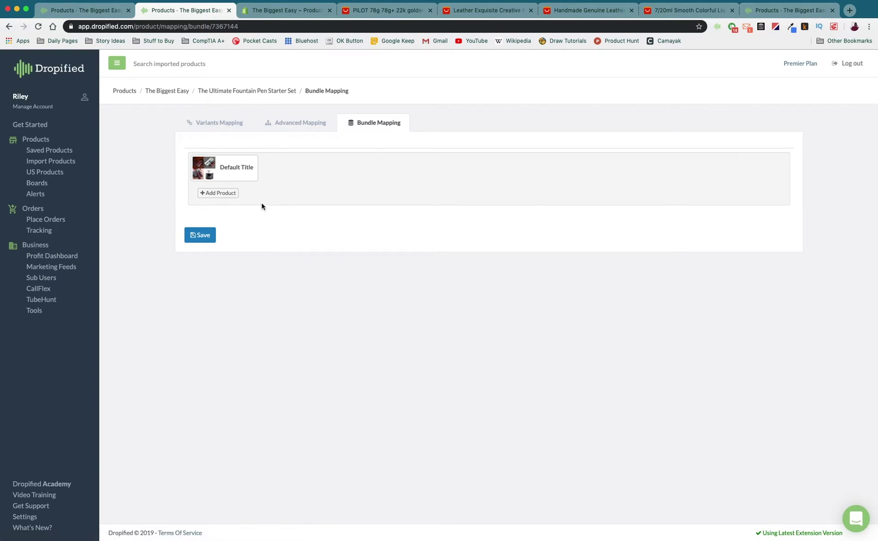
# - Add the 7/20ml Smooth Colorful Liquid Ink, variant Black, quantity 2, to the bundle
pyautogui.click(218, 195)
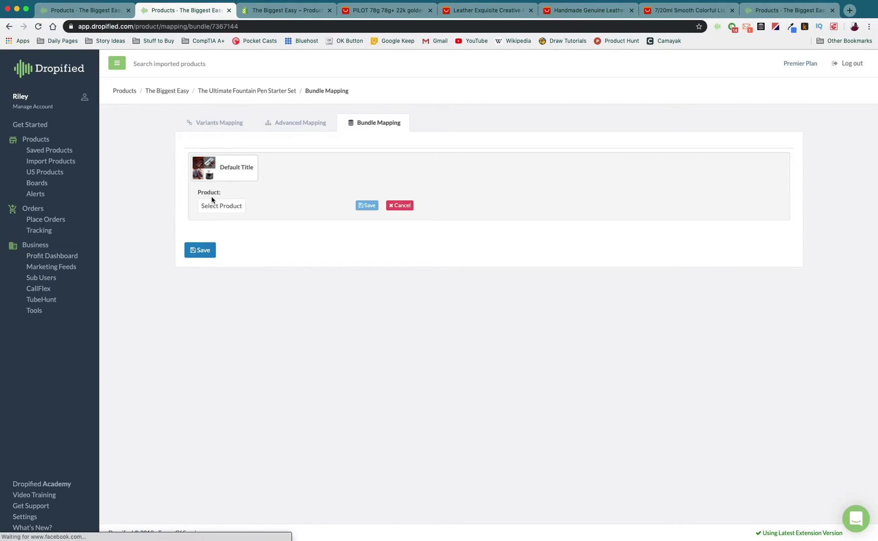
pyautogui.click(214, 207)
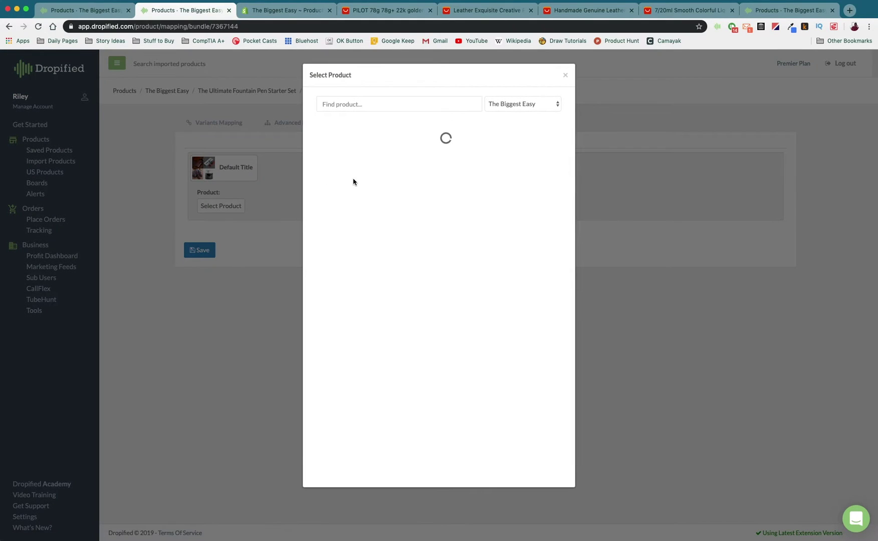
pyautogui.click(383, 191)
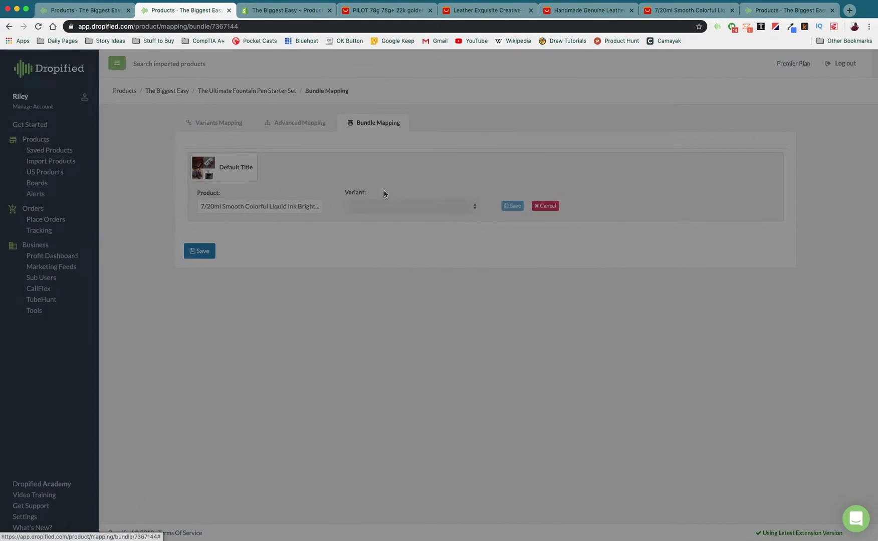
pyautogui.click(395, 213)
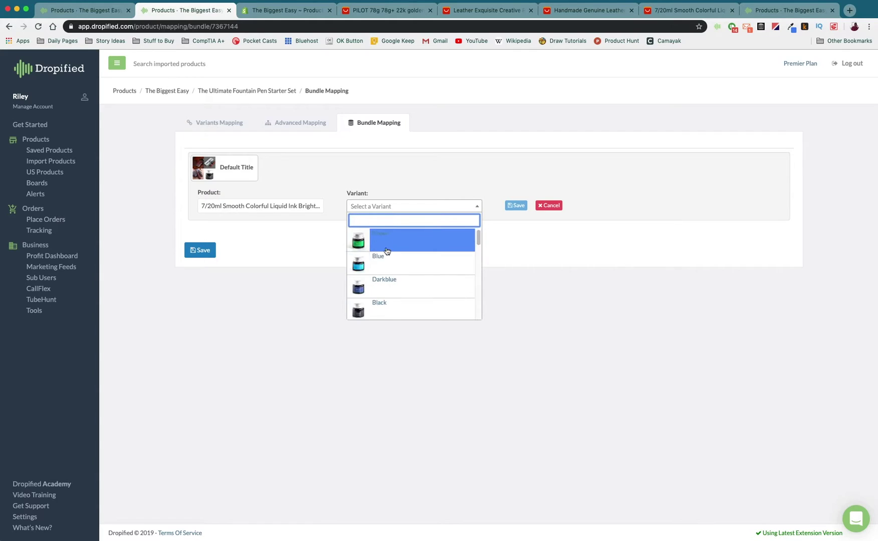
pyautogui.scroll(-1, 386, 258)
pyautogui.click(388, 308)
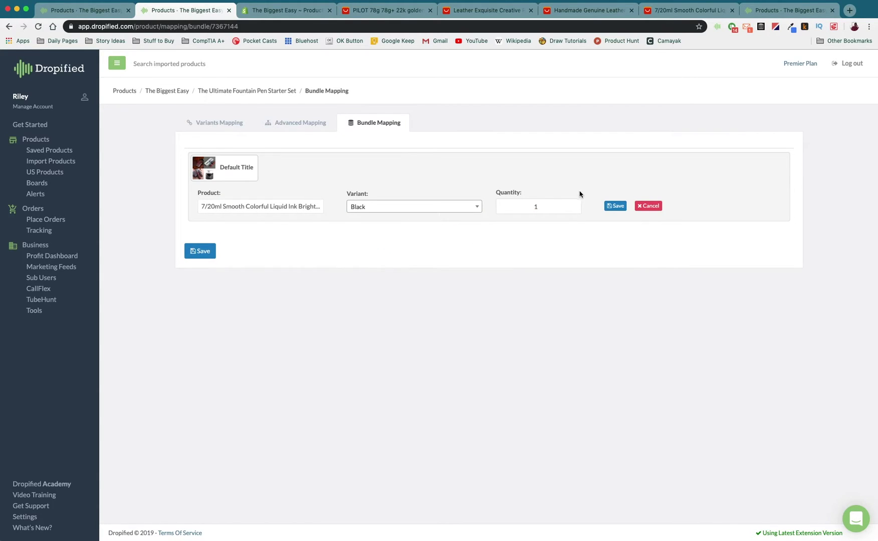
pyautogui.click(541, 212)
pyautogui.click(611, 206)
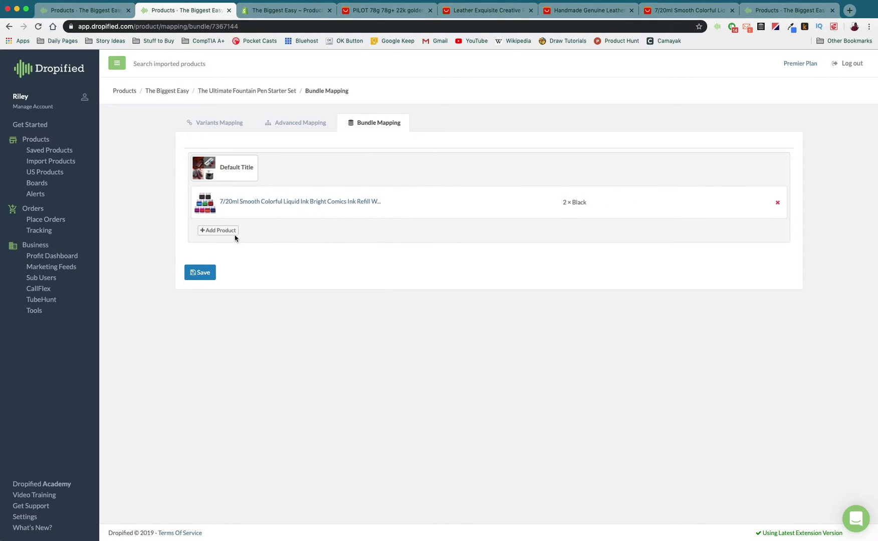
# - Add the Leather Exquisite journal in black to the bundle
pyautogui.click(219, 231)
pyautogui.click(220, 244)
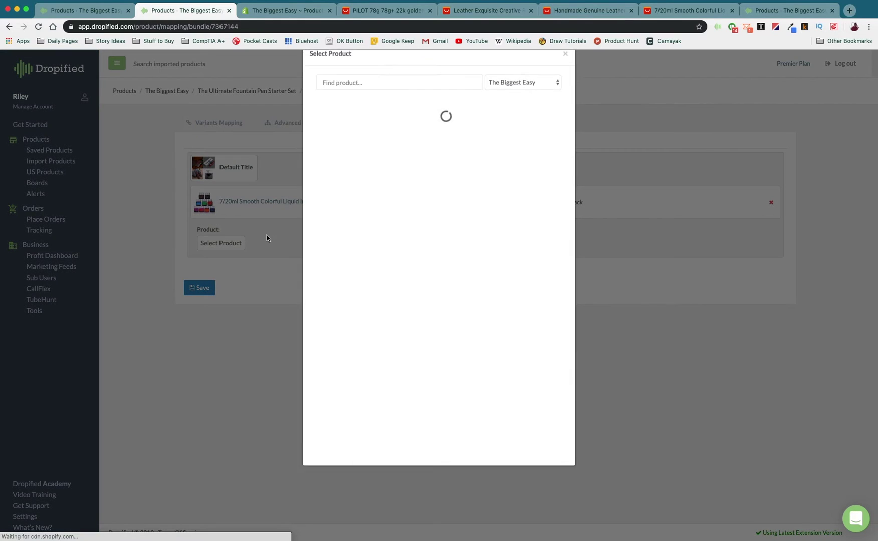
pyautogui.click(371, 249)
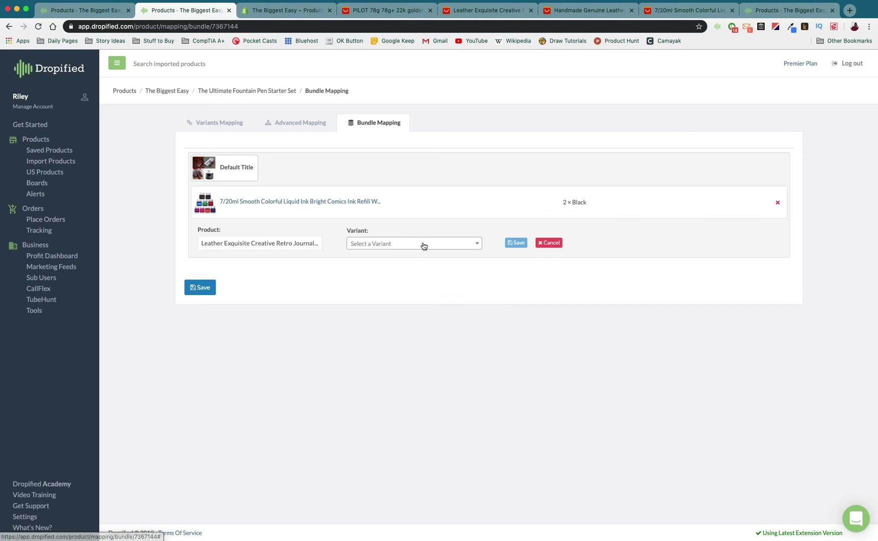
pyautogui.click(424, 245)
pyautogui.click(395, 307)
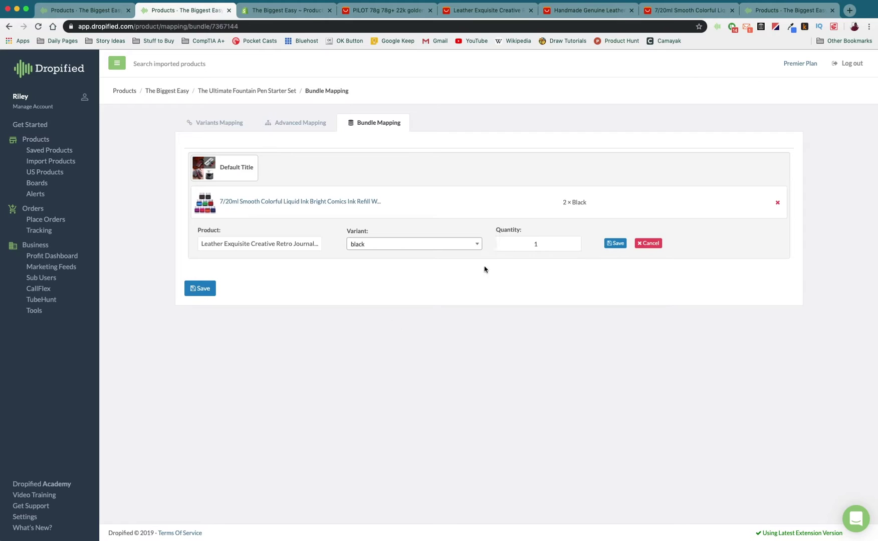
pyautogui.click(616, 243)
# - Add the Handmade Genuine Leather Pencil Bag in Coffee to the bundle
pyautogui.click(229, 268)
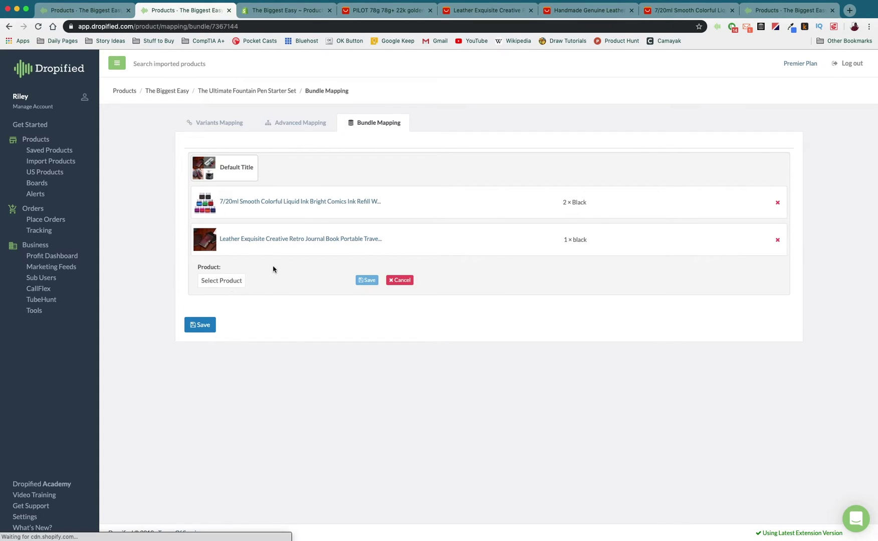
pyautogui.click(232, 290)
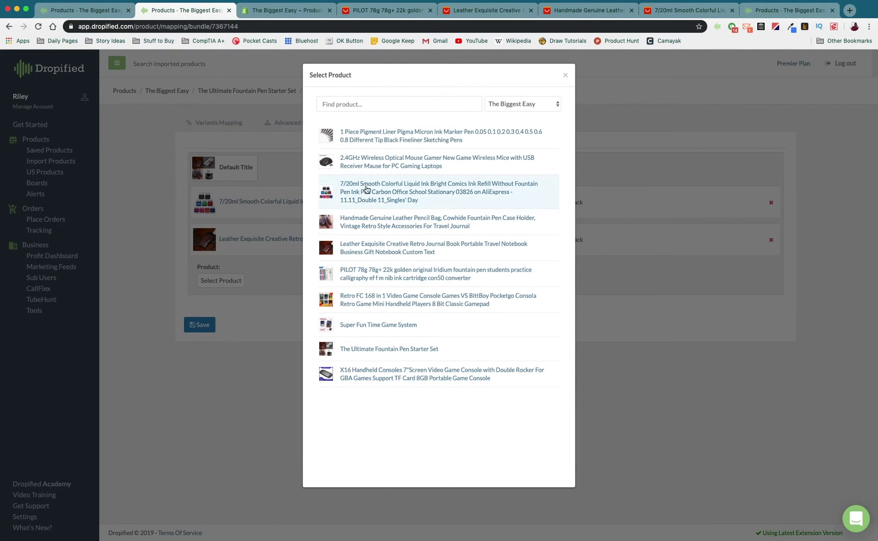
pyautogui.click(394, 226)
pyautogui.click(427, 290)
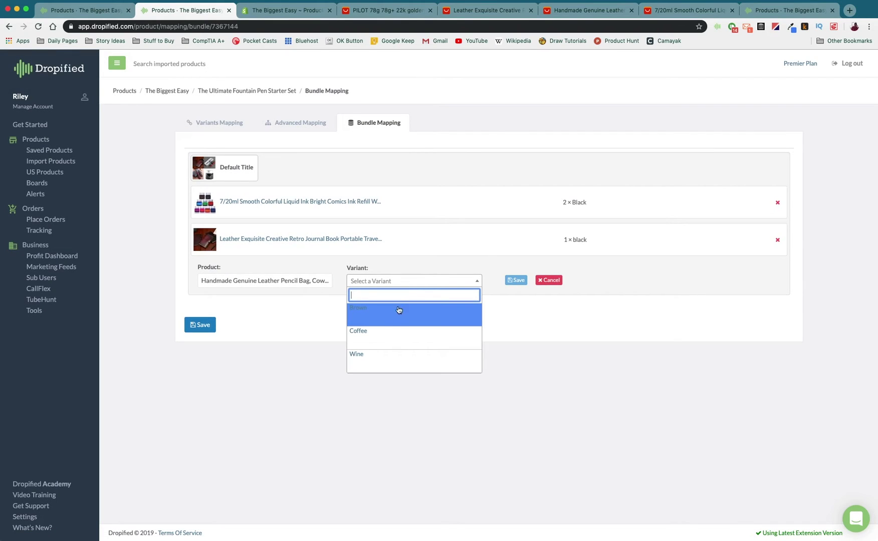
pyautogui.click(408, 333)
pyautogui.click(613, 281)
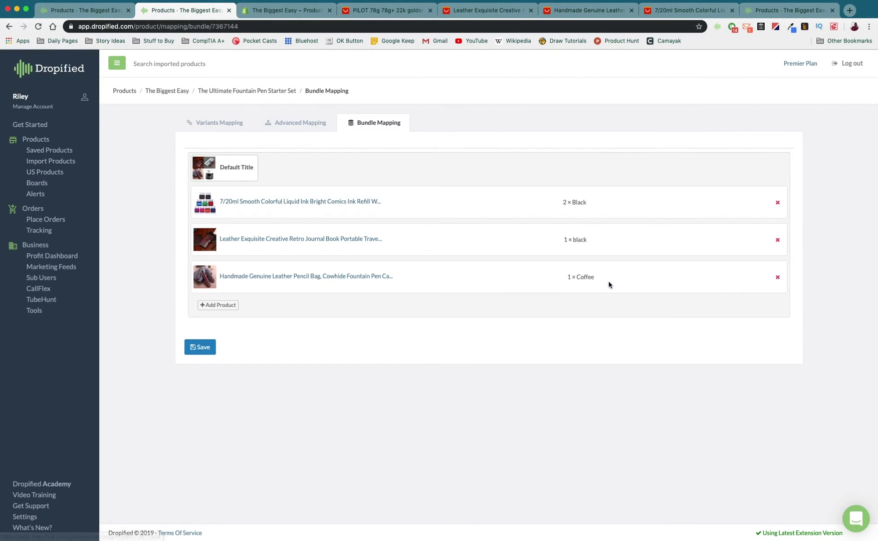
# - Add the PILOT 78g fountain pen in Clear / EF, then save the bundle mapping
pyautogui.click(227, 307)
pyautogui.click(222, 318)
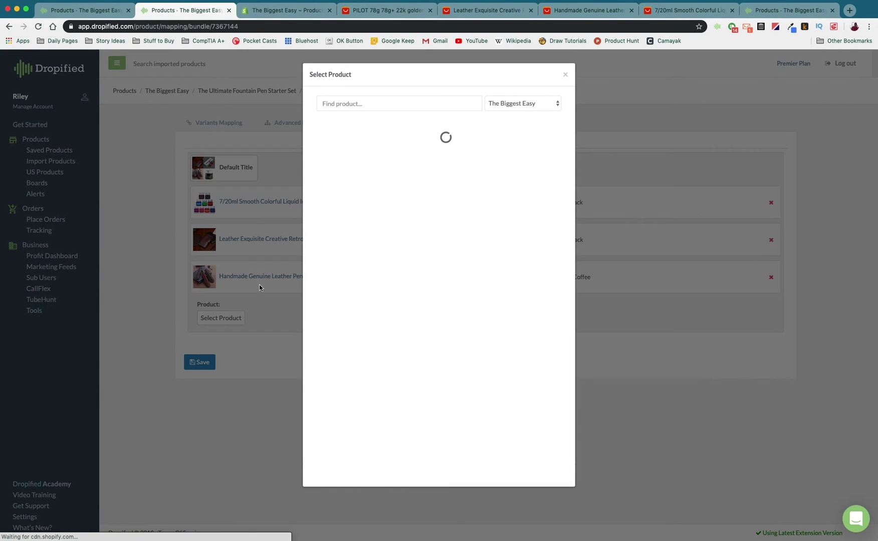
pyautogui.click(365, 278)
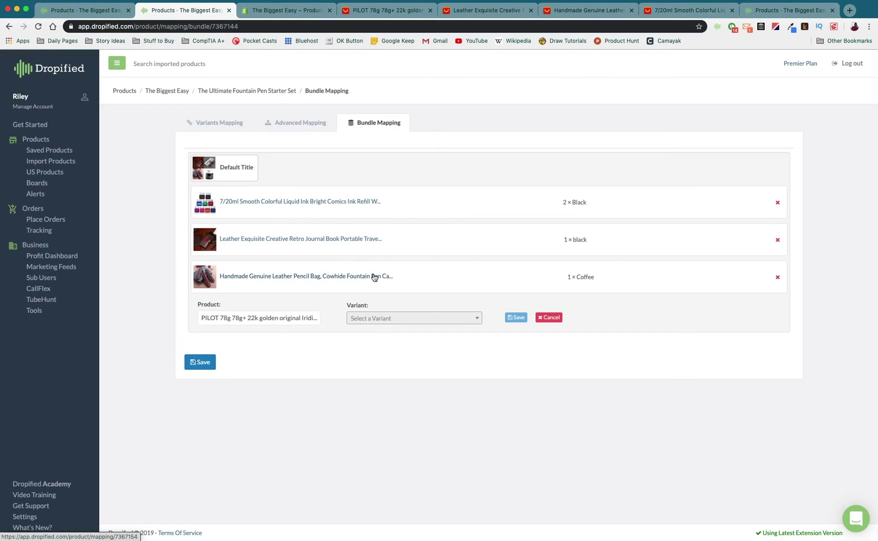
pyautogui.click(384, 320)
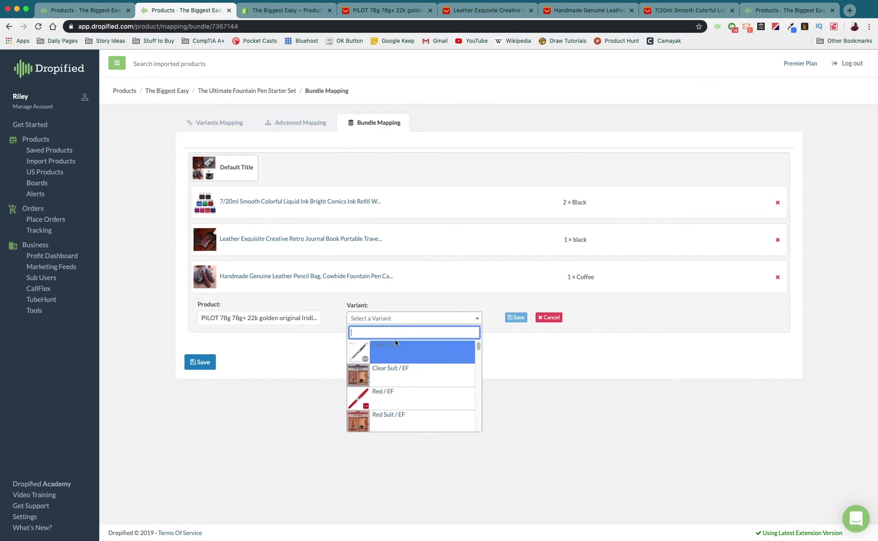
pyautogui.click(387, 353)
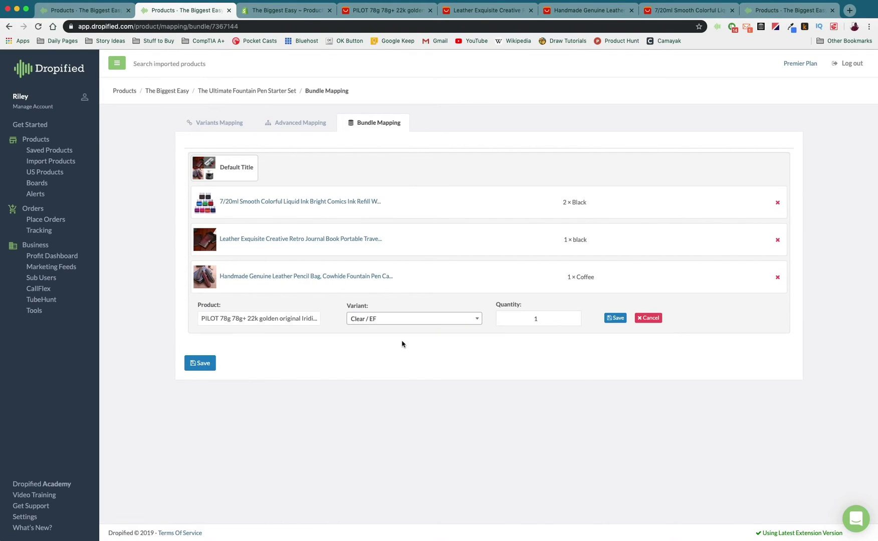
pyautogui.click(614, 319)
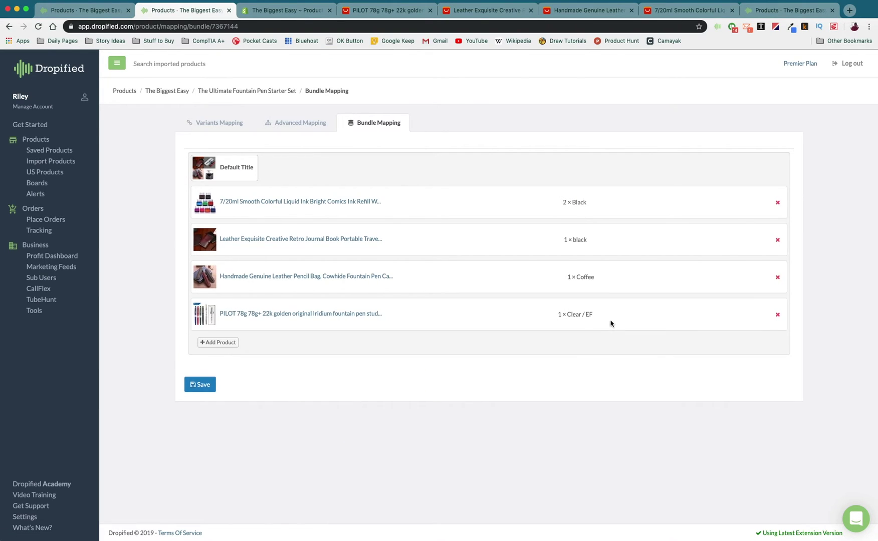
pyautogui.click(203, 385)
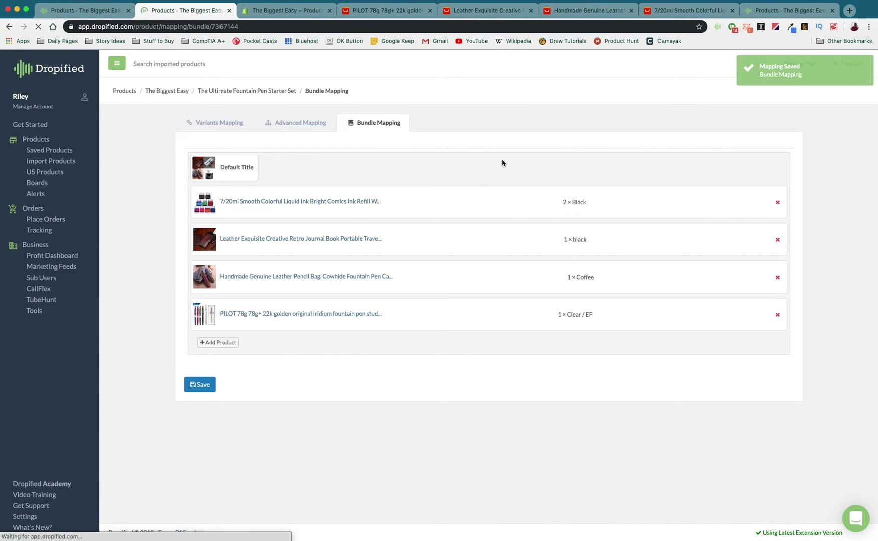